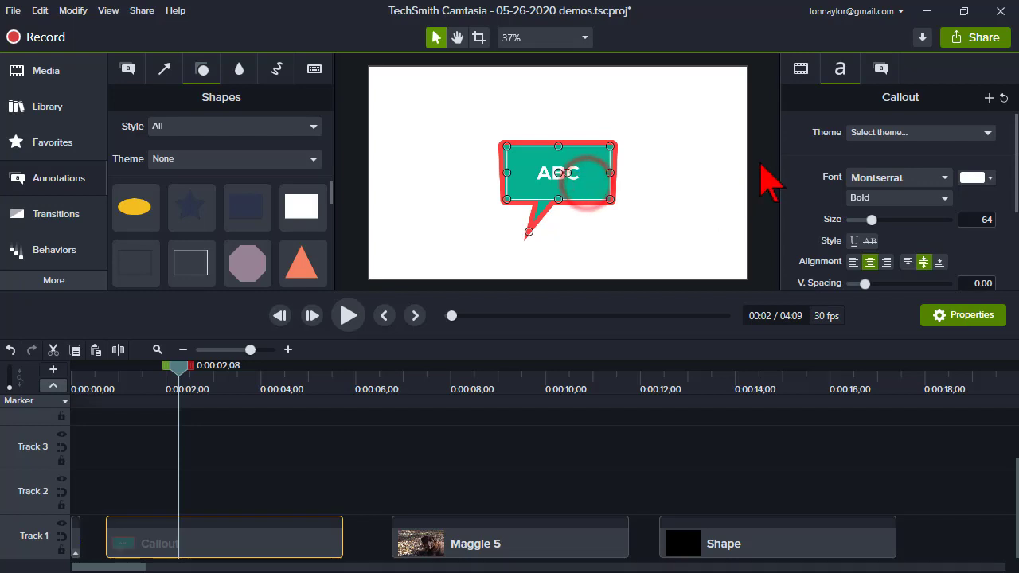
# Step: Review the speech-bubble callout's fill and outline properties, its clip options such as Add to Library, and the Library assets
pyautogui.click(882, 69)
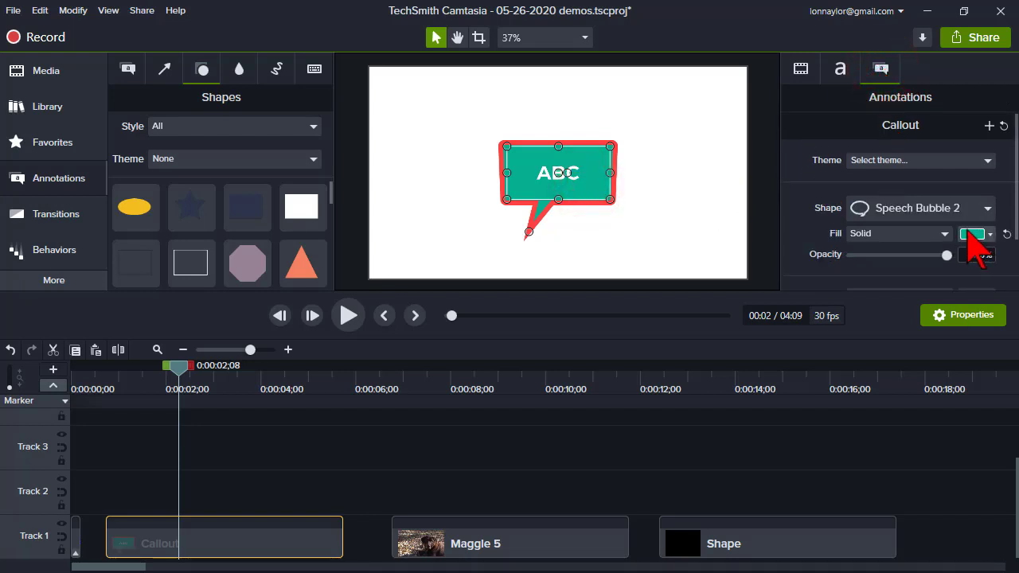
pyautogui.scroll(-2, 939, 205)
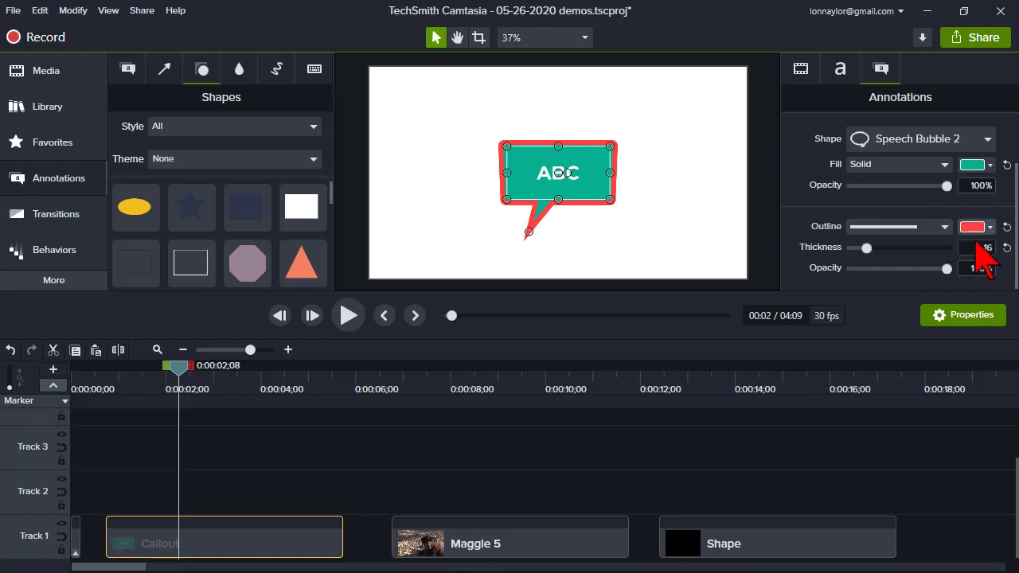
pyautogui.click(592, 235)
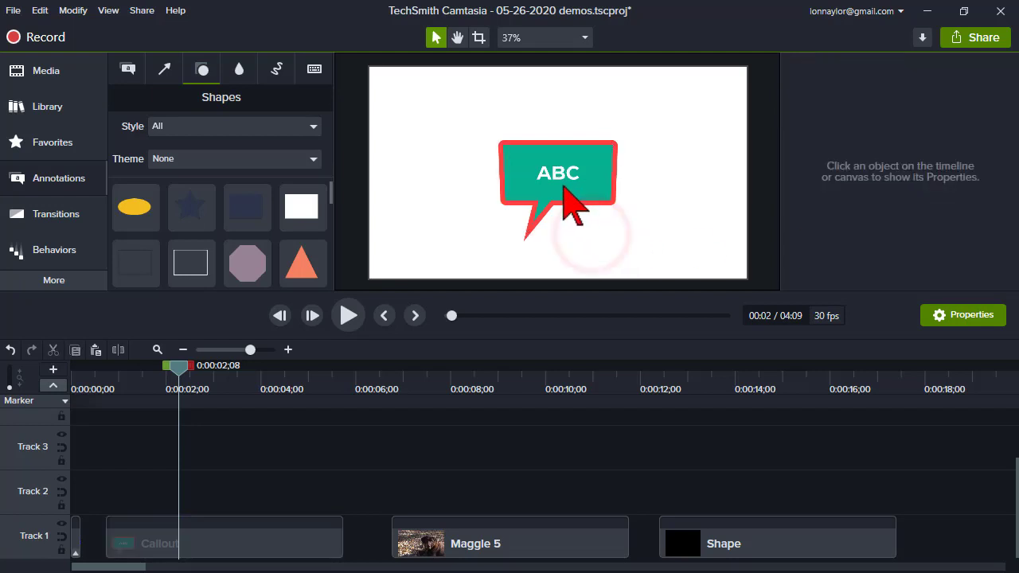
pyautogui.click(557, 189)
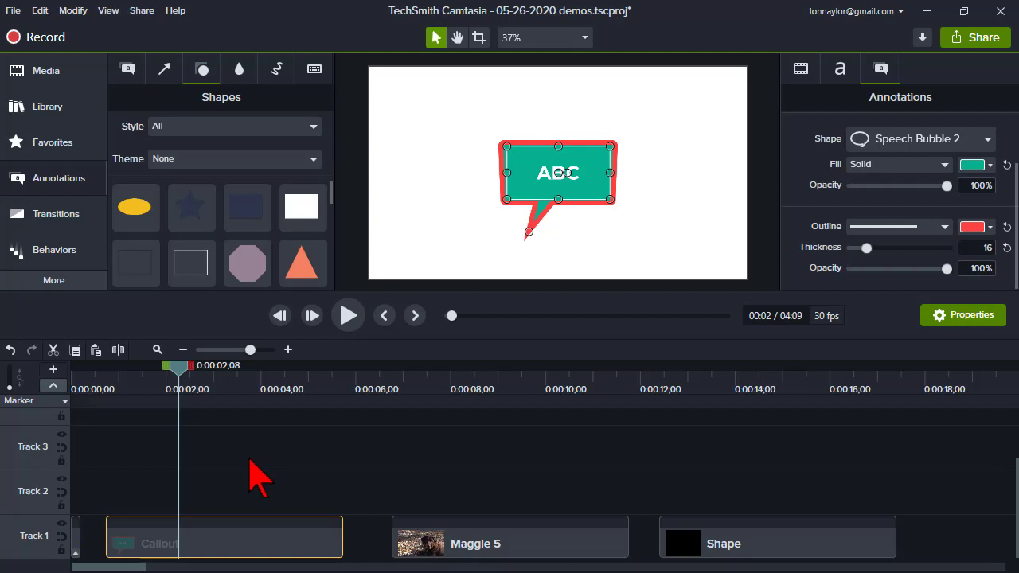
pyautogui.rightClick(213, 538)
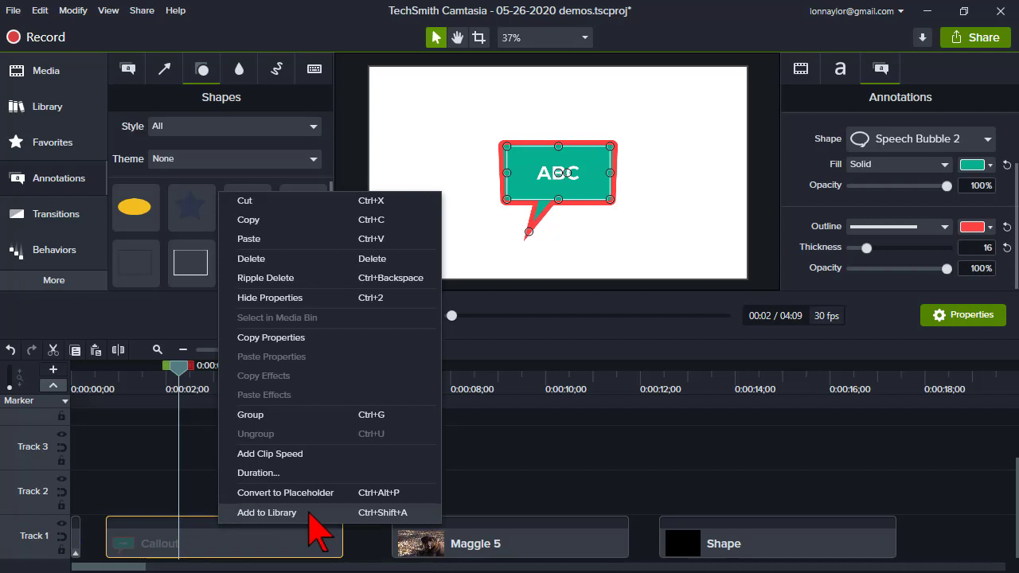
pyautogui.click(159, 461)
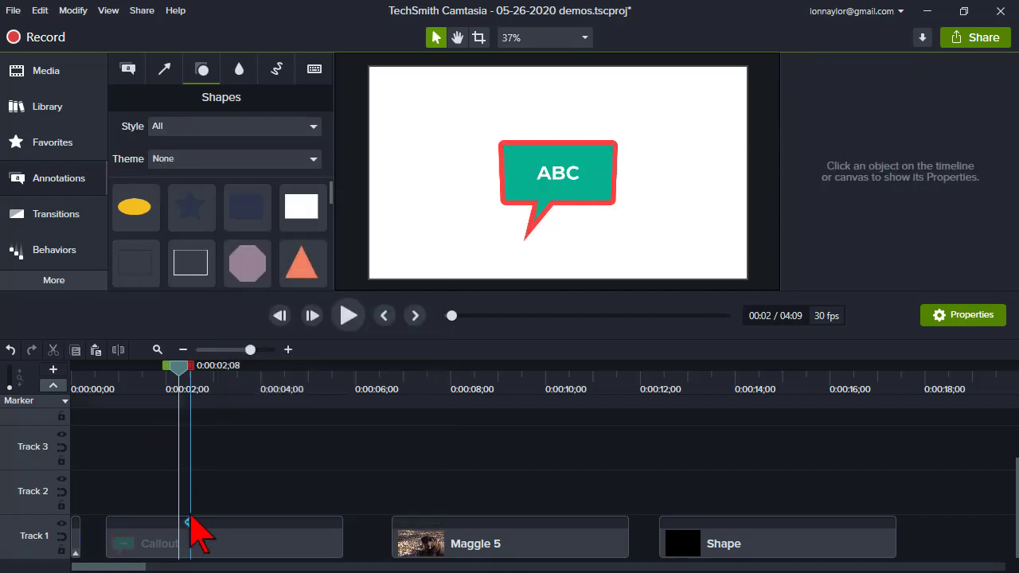
pyautogui.click(41, 108)
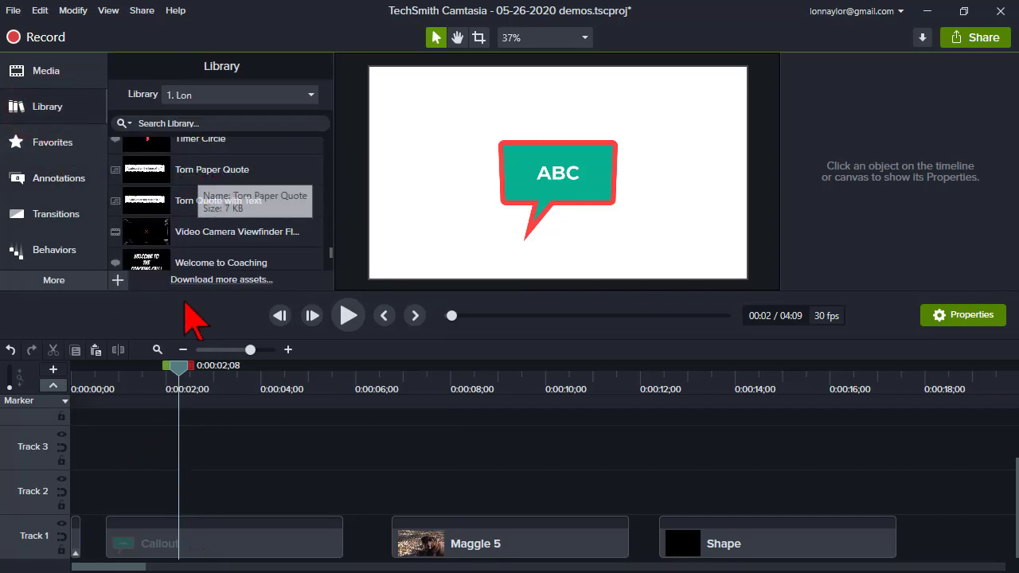
# Step: Save the speech-bubble callout on Track 1 as a reusable user callout preset
pyautogui.click(195, 542)
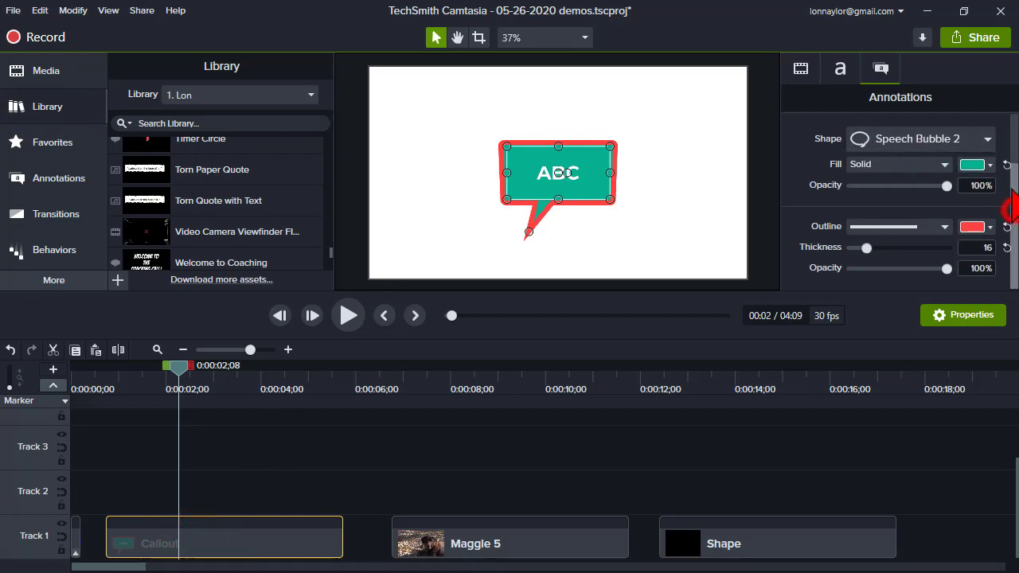
pyautogui.moveTo(1008, 203); pyautogui.dragTo(1011, 169)
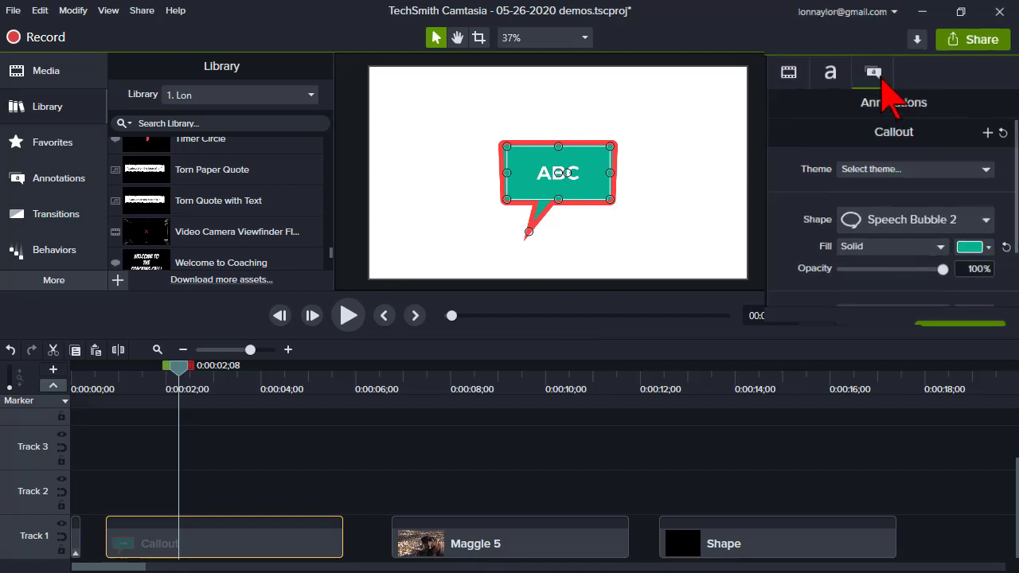
pyautogui.click(691, 103)
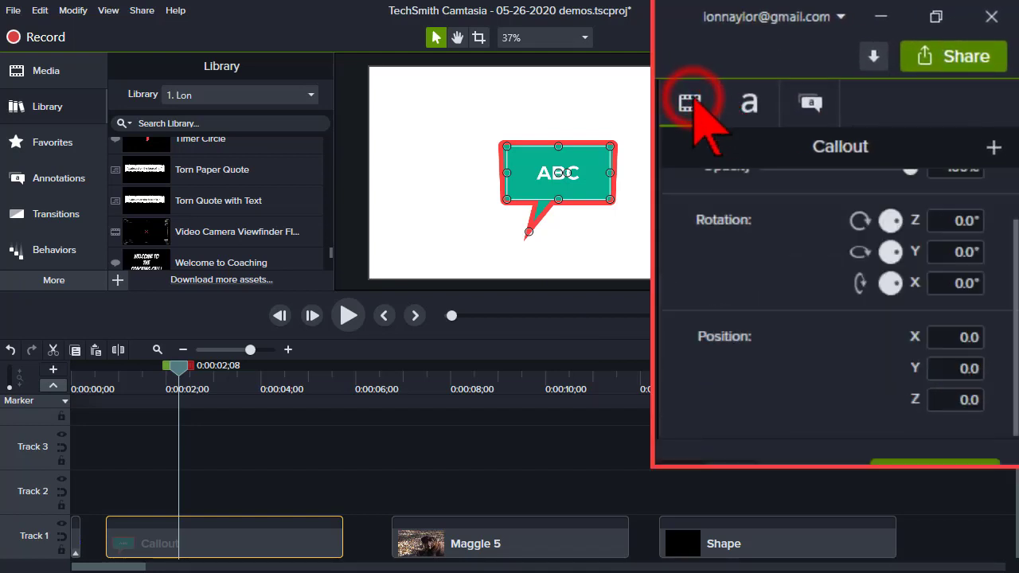
pyautogui.scroll(2, 844, 279)
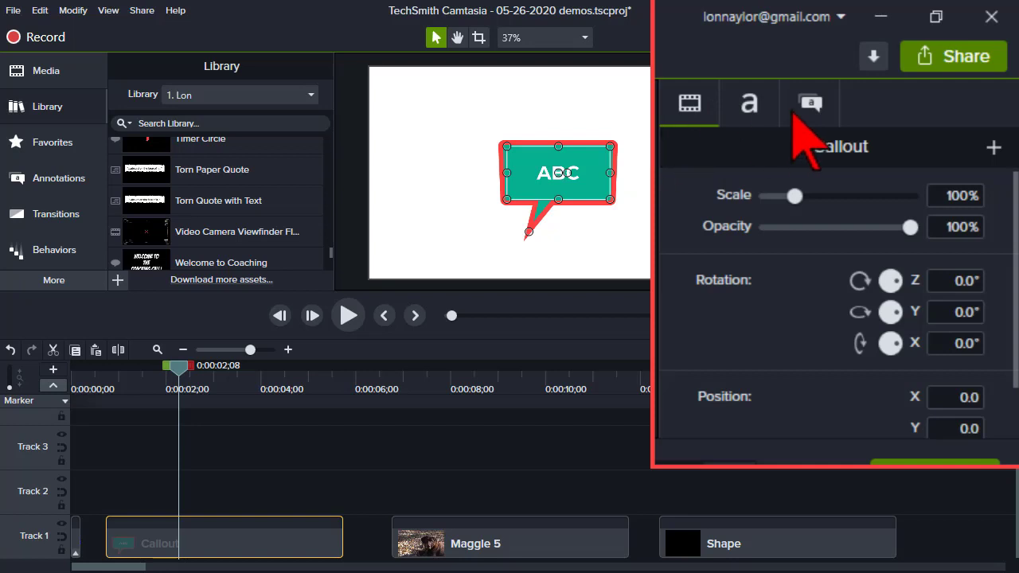
pyautogui.click(806, 111)
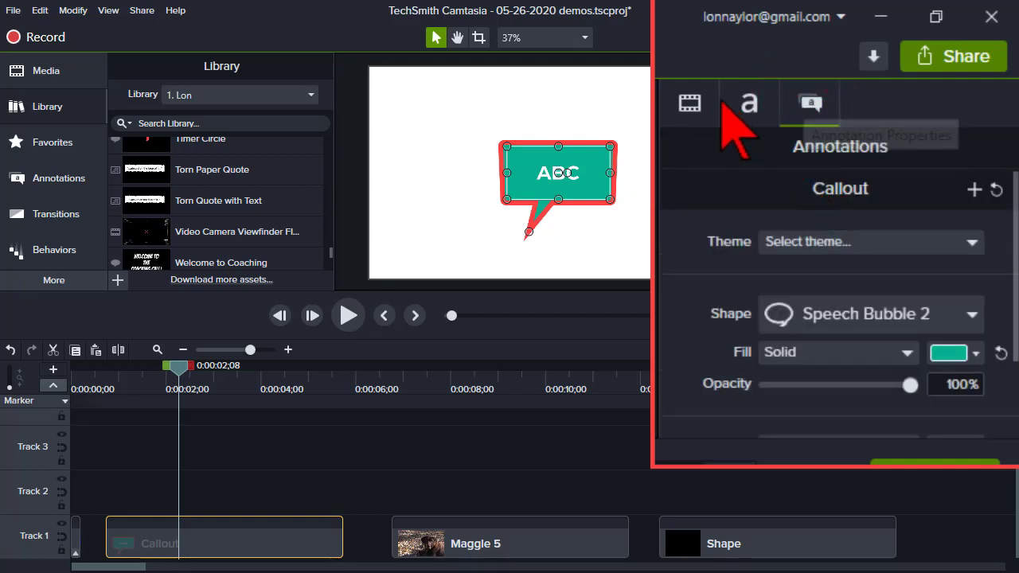
pyautogui.click(689, 106)
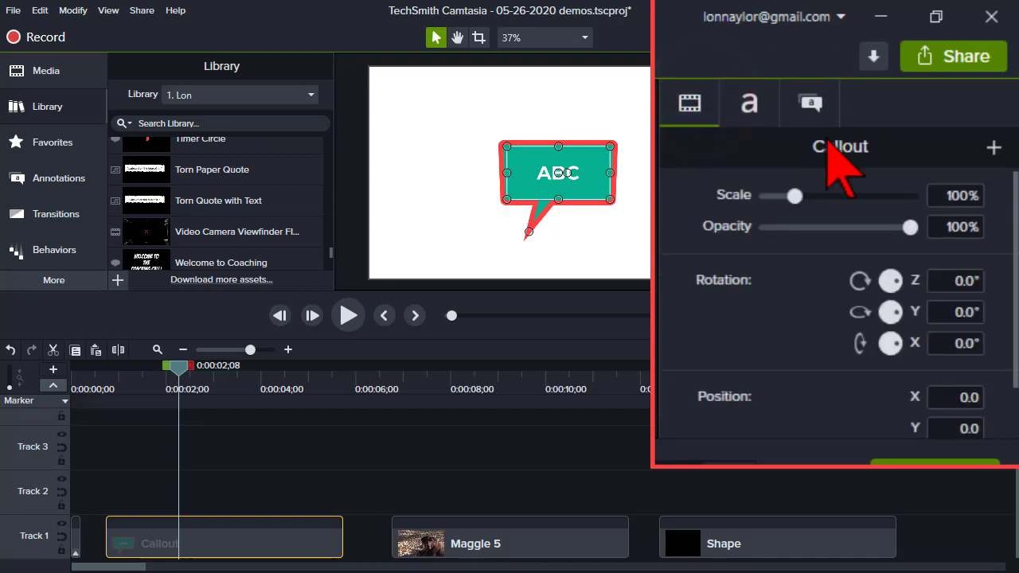
pyautogui.click(994, 150)
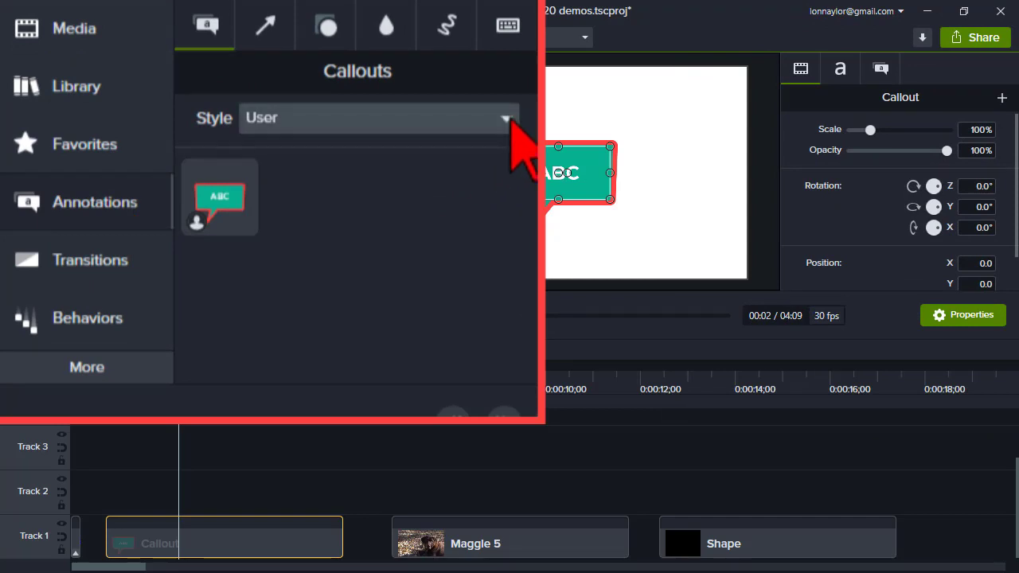
# Step: Keep the User callout style shown and place the saved callout on Track 2 directly above the Maggle 5 clip
pyautogui.click(508, 118)
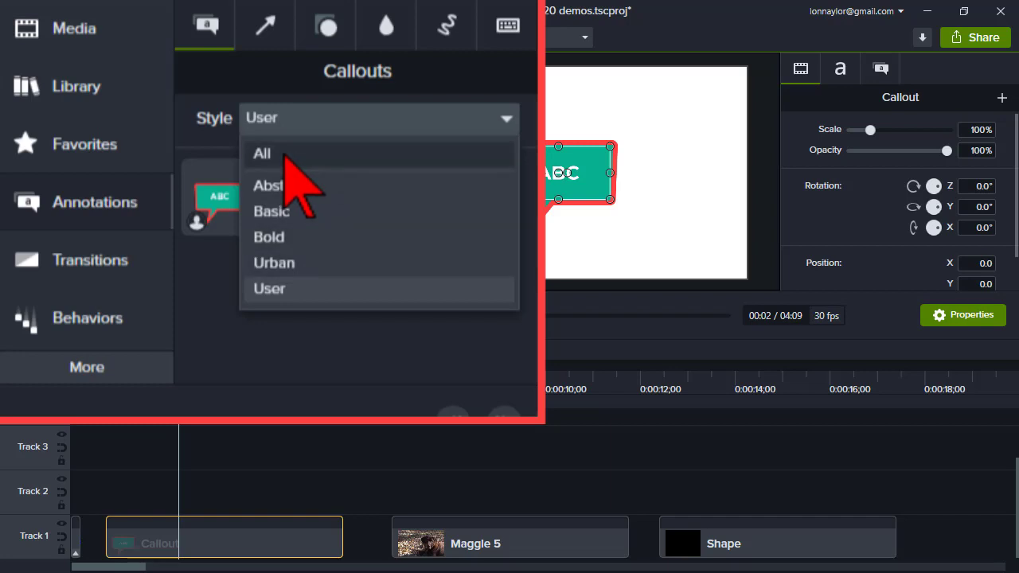
pyautogui.click(303, 292)
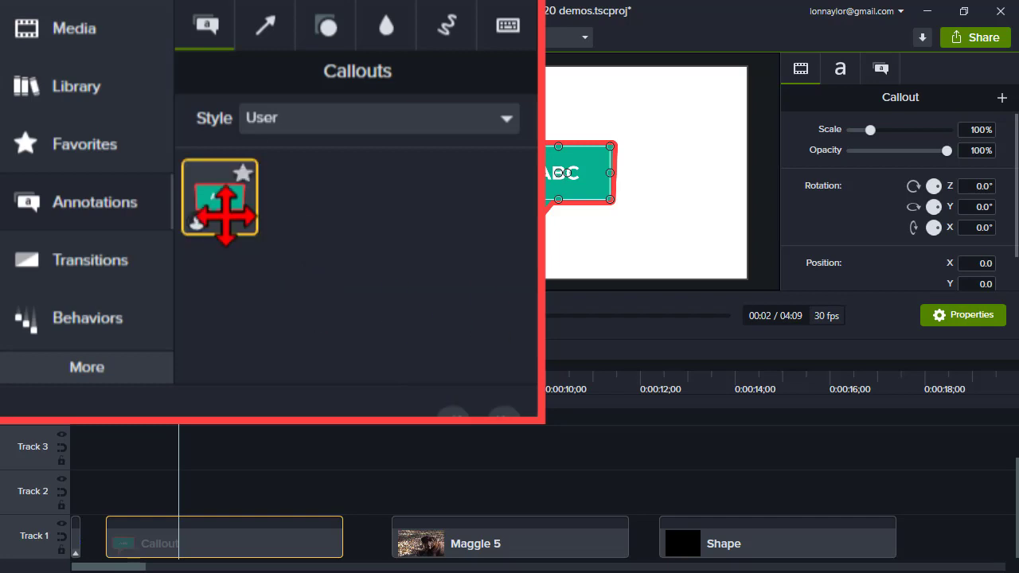
pyautogui.moveTo(137, 177); pyautogui.dragTo(382, 478)
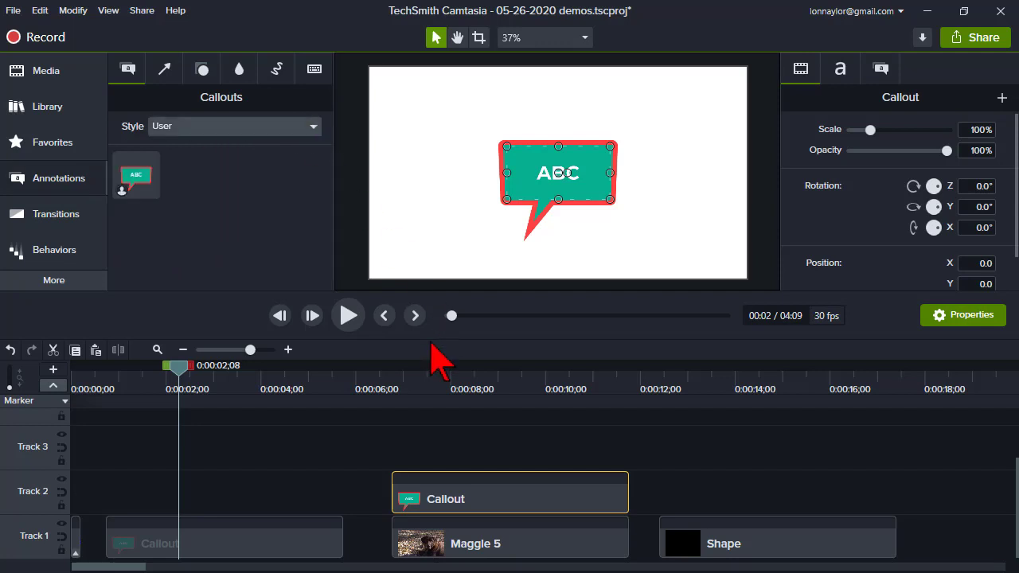
pyautogui.click(439, 382)
# Step: Move the callout to about X -278, Y 195 on the canvas and swing its tail toward the dog
pyautogui.moveTo(530, 182); pyautogui.dragTo(447, 125)
pyautogui.moveTo(447, 177); pyautogui.dragTo(529, 172)
pyautogui.click(451, 456)
# Step: Delete the trial callout from Track 2
pyautogui.click(452, 498)
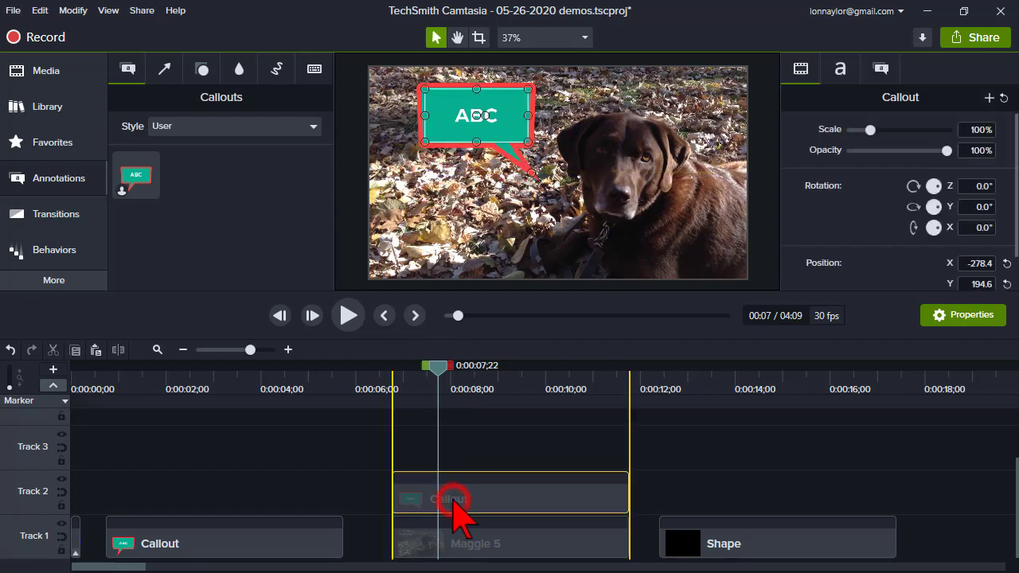
pyautogui.press('Delete')
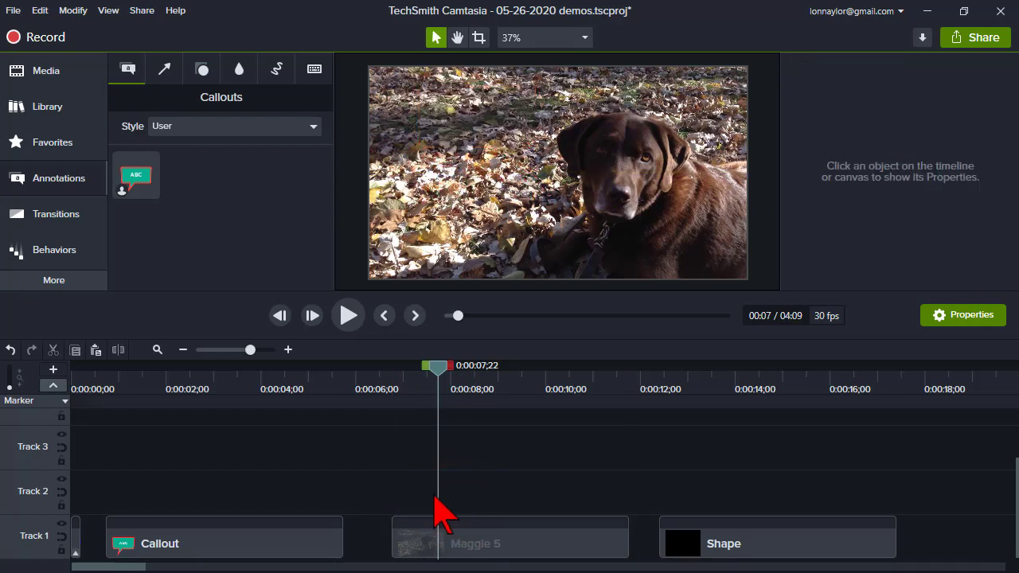
# Step: Add a Drop Shadow visual effect to the speech-bubble callout on Track 1
pyautogui.click(222, 401)
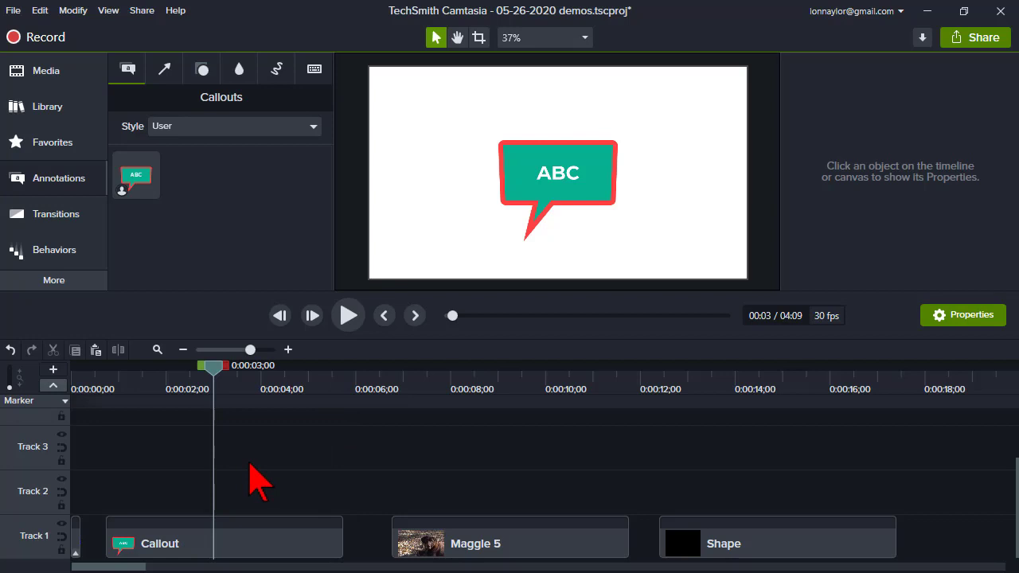
pyautogui.click(539, 187)
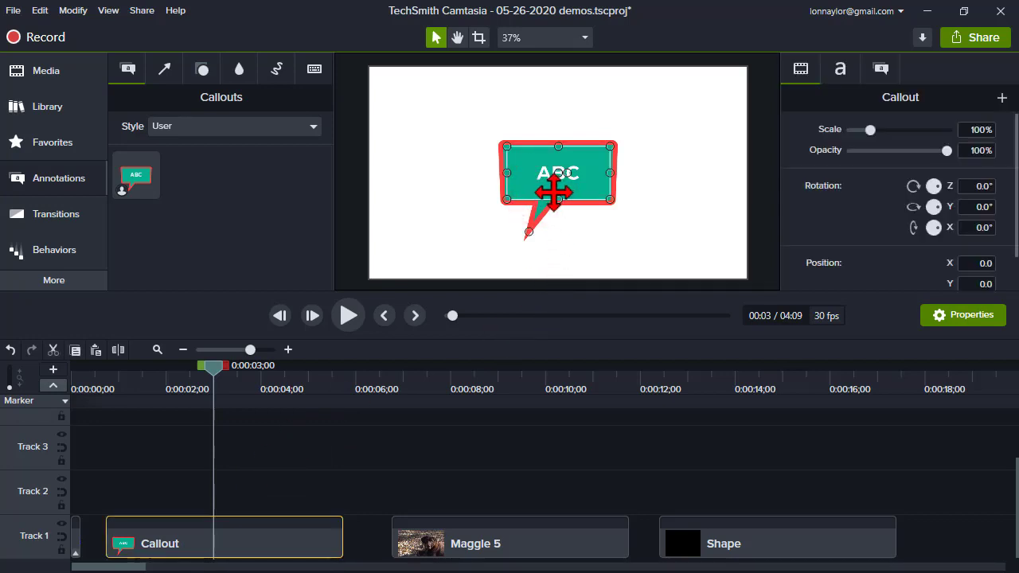
pyautogui.rightClick(553, 195)
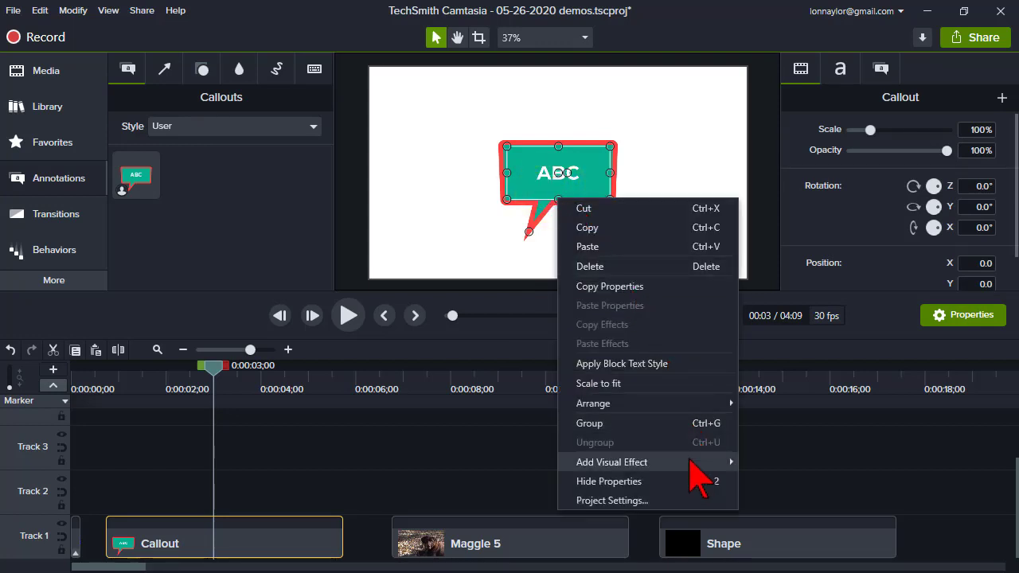
pyautogui.moveTo(689, 460)
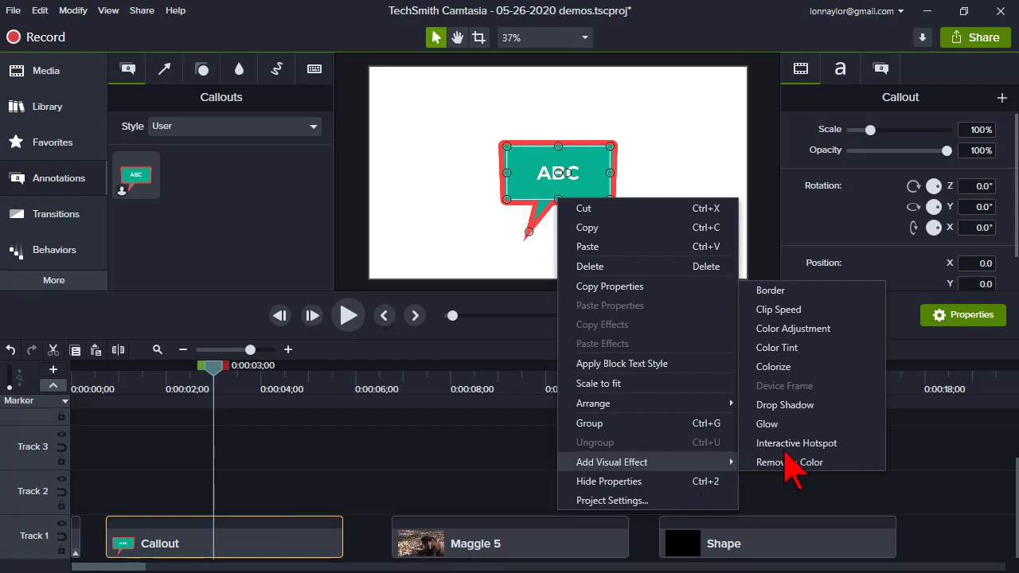
pyautogui.click(832, 408)
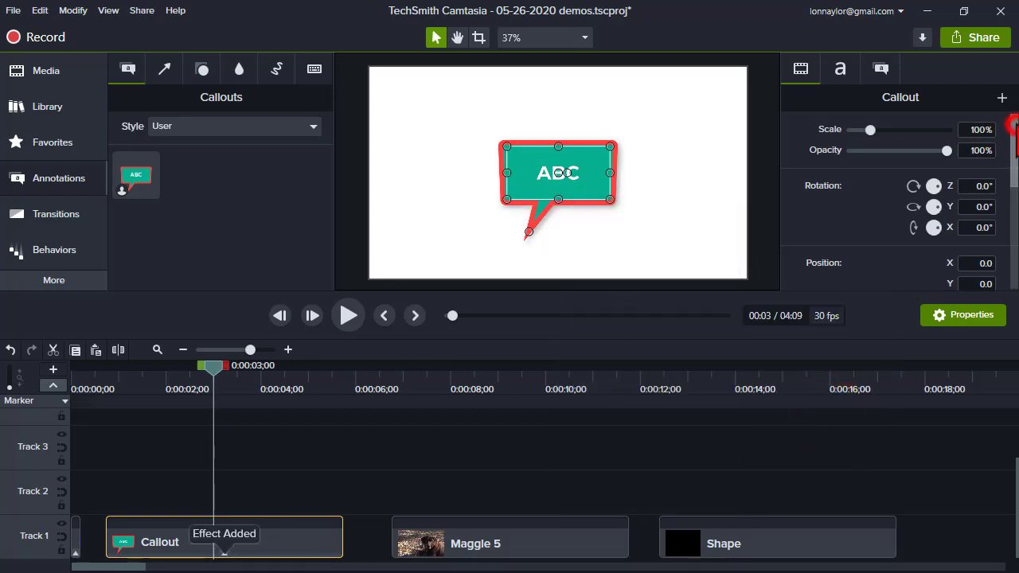
# Step: Set the callout's drop shadow to 100% opacity and an offset of 33
pyautogui.scroll(-5, 1013, 125)
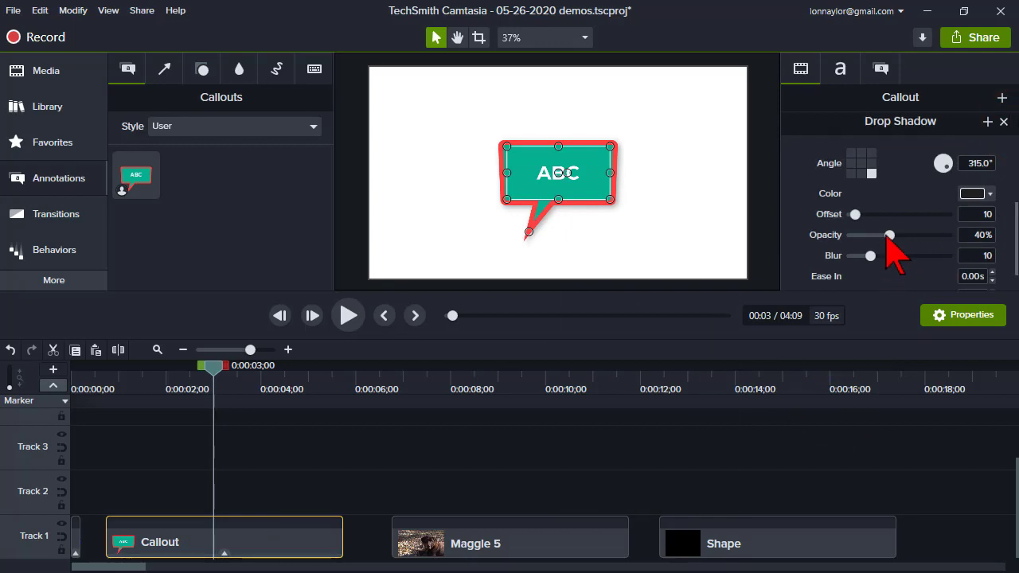
pyautogui.moveTo(889, 235); pyautogui.dragTo(947, 234)
pyautogui.moveTo(855, 214); pyautogui.dragTo(864, 214)
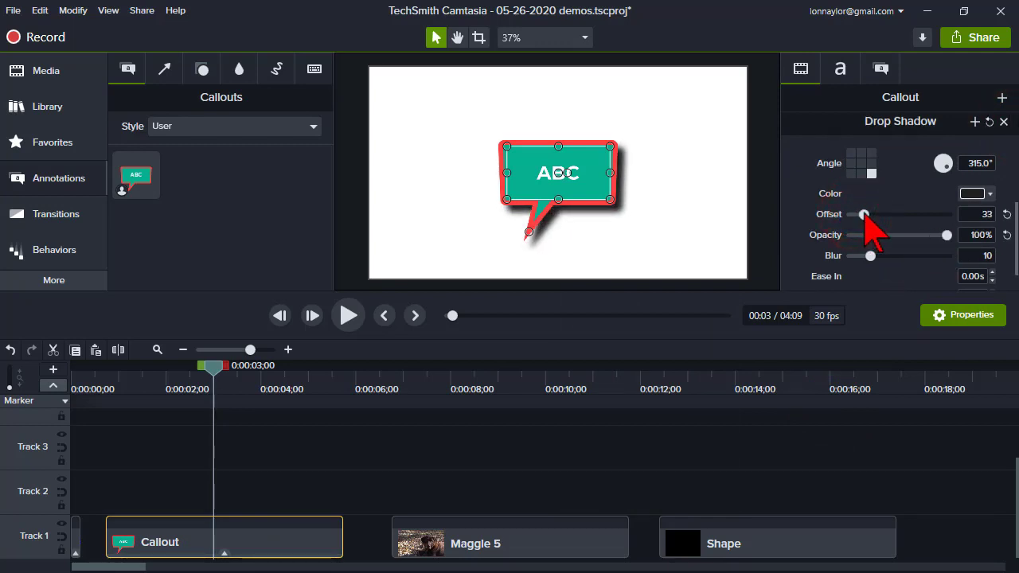
pyautogui.click(716, 263)
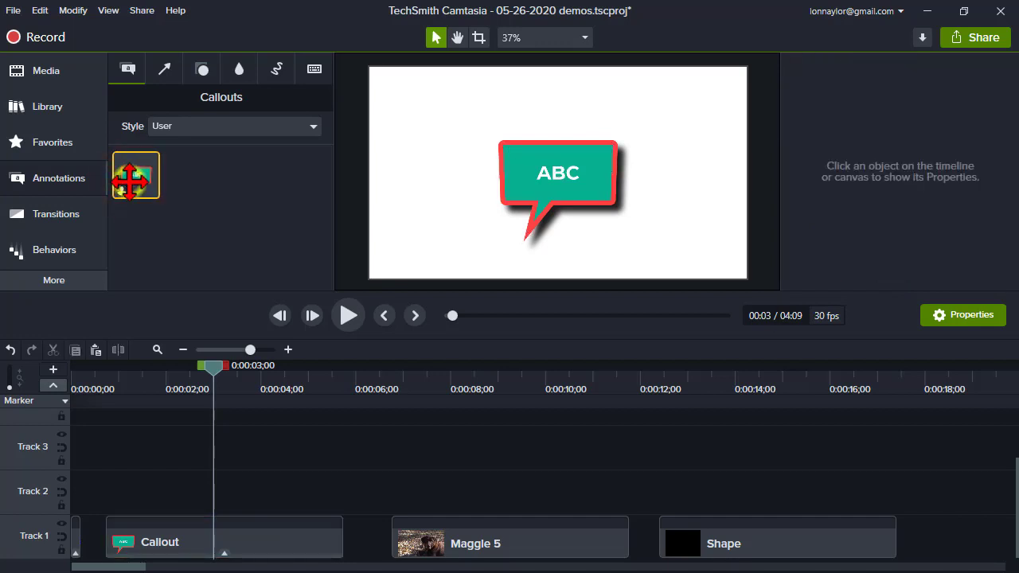
# Step: Delete the existing user callout preset and save the drop-shadowed Track 1 callout as a new preset
pyautogui.rightClick(130, 183)
pyautogui.click(167, 255)
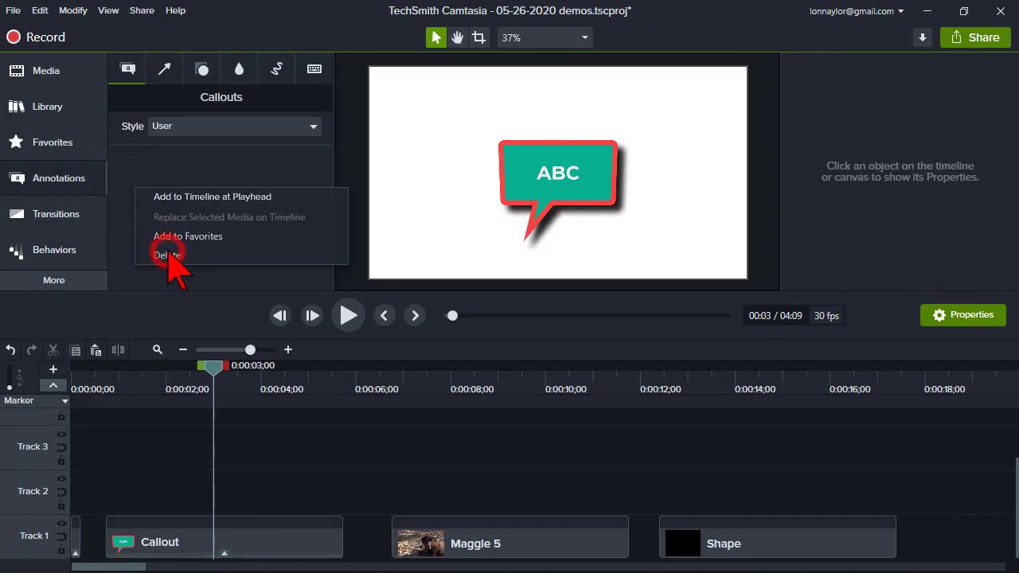
pyautogui.click(195, 538)
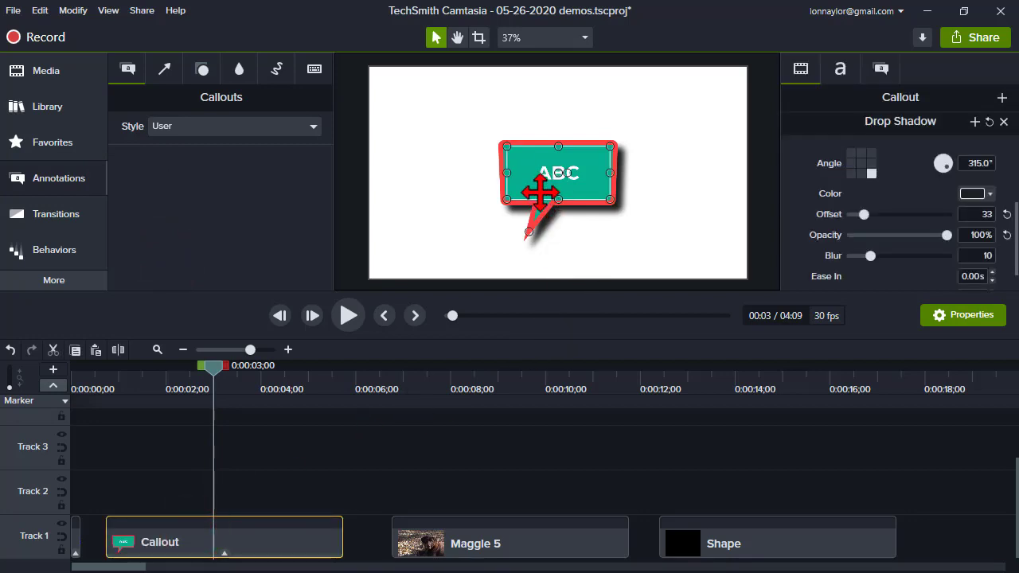
pyautogui.click(1002, 97)
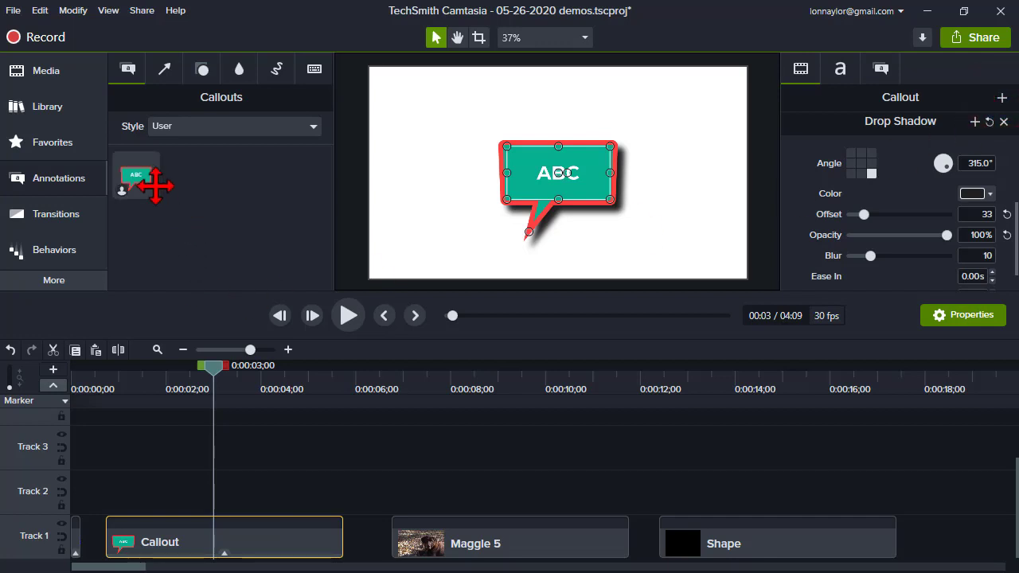
# Step: Place the newly saved callout on Track 2 above the Maggle 5 clip and move it to about X -227, Y 57
pyautogui.moveTo(143, 183); pyautogui.dragTo(394, 499)
pyautogui.click(448, 398)
pyautogui.moveTo(520, 173); pyautogui.dragTo(469, 197)
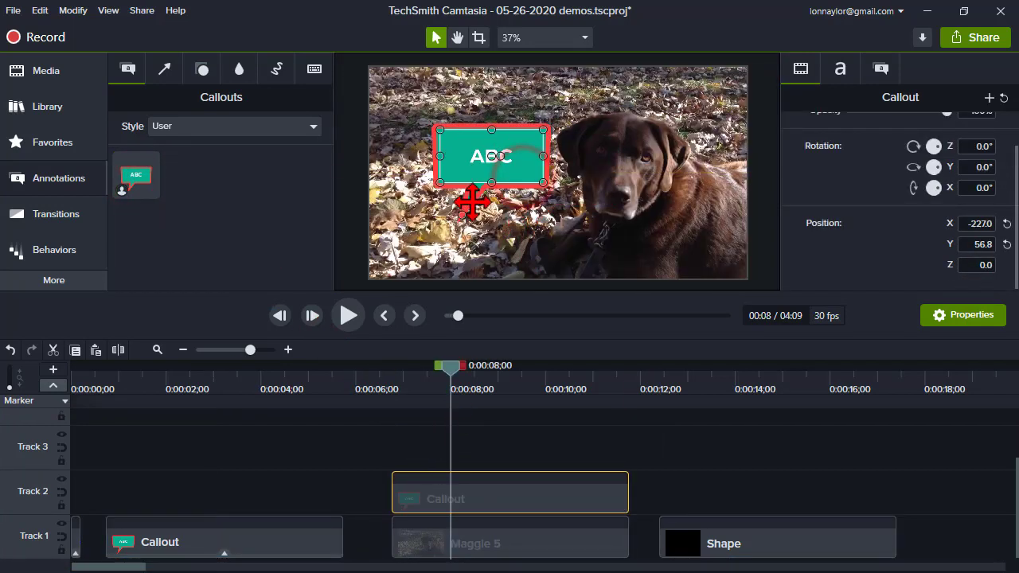
# Step: Delete the test callout above the Maggle 5 clip from Track 2
pyautogui.click(437, 492)
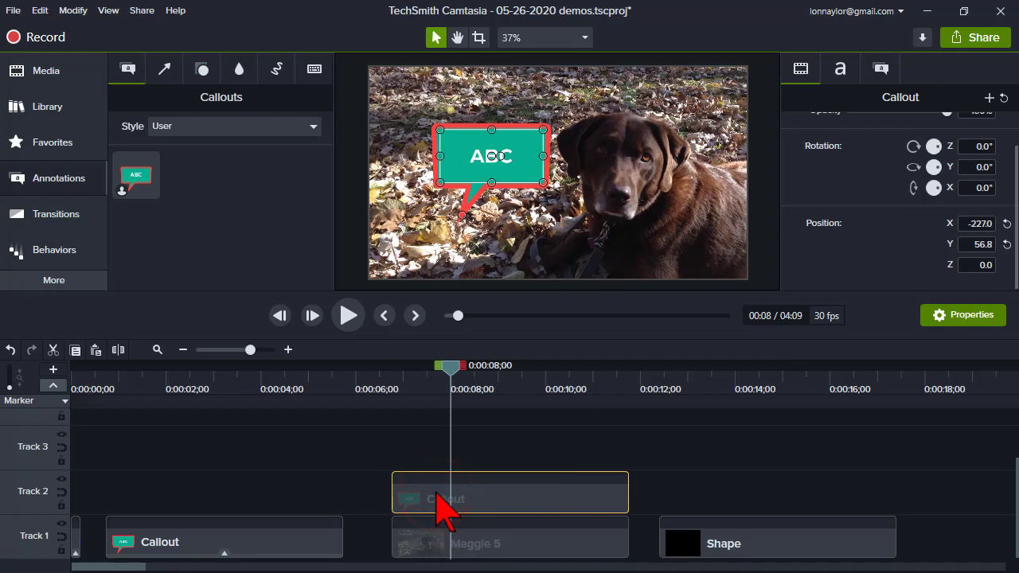
pyautogui.press('Delete')
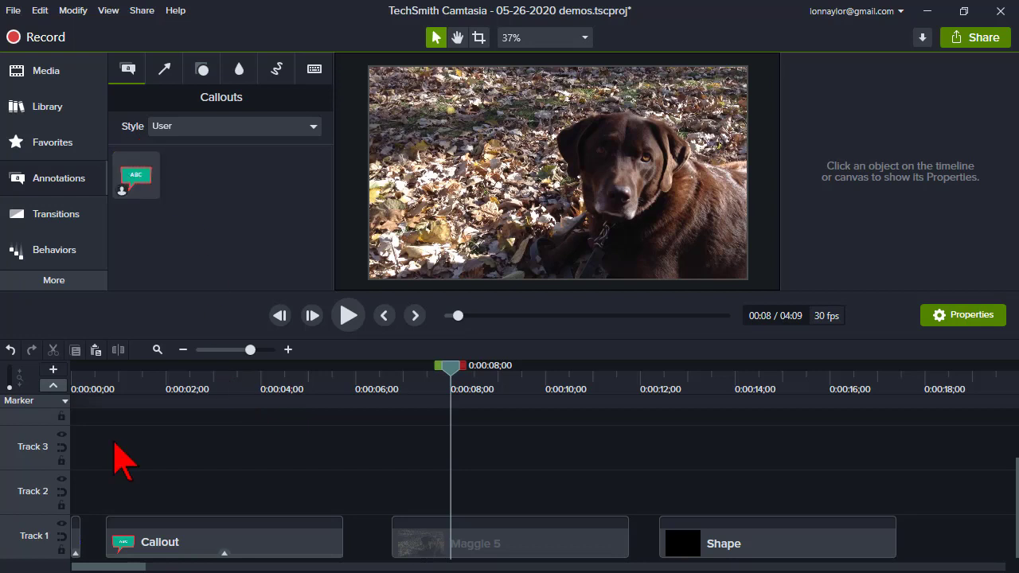
# Step: Apply the Color Adjustment visual effect to the Maggle 5 clip on Track 1
pyautogui.click(451, 364)
pyautogui.moveTo(451, 366); pyautogui.dragTo(460, 407)
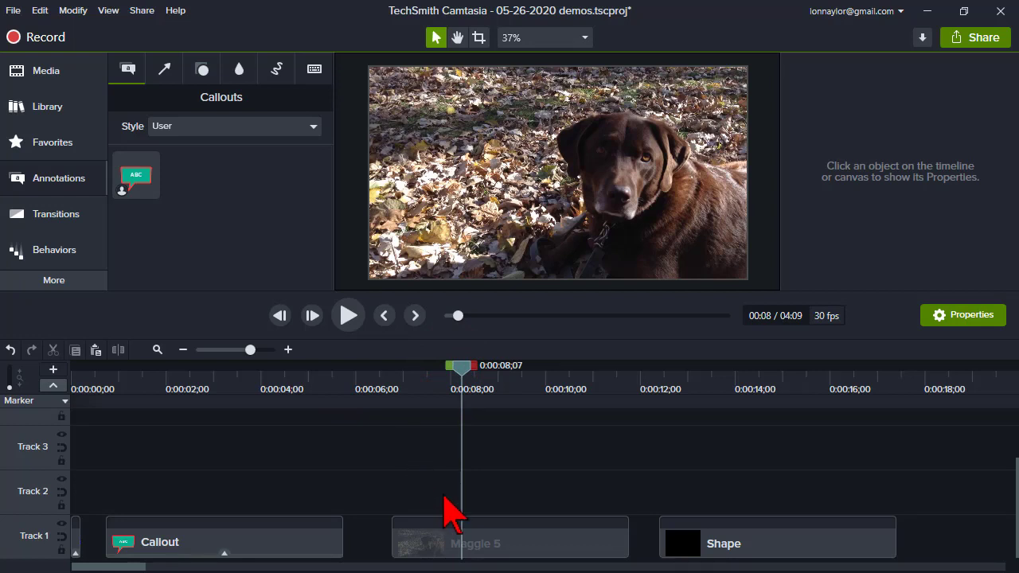
pyautogui.click(453, 548)
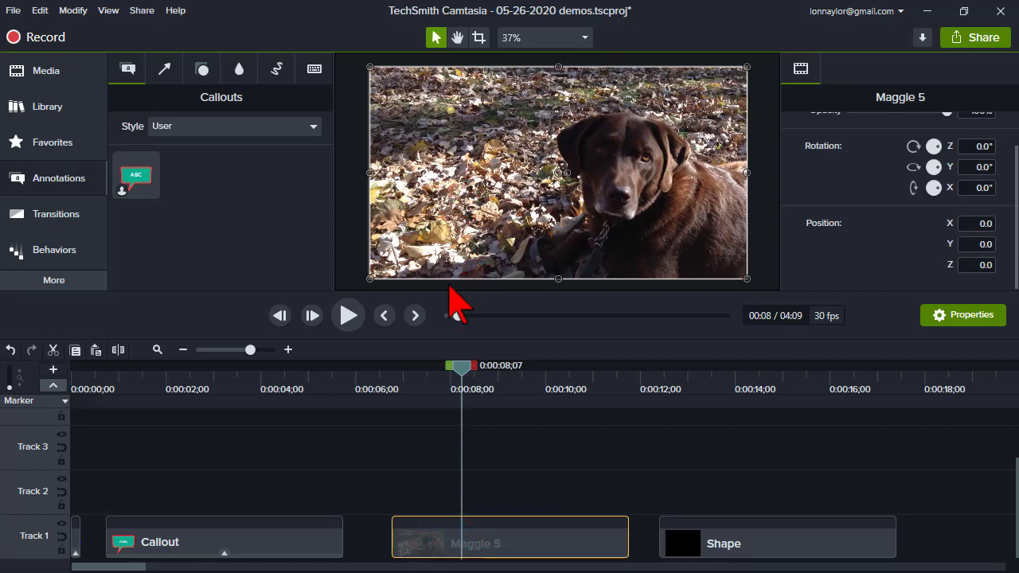
pyautogui.moveTo(459, 293); pyautogui.dragTo(453, 341)
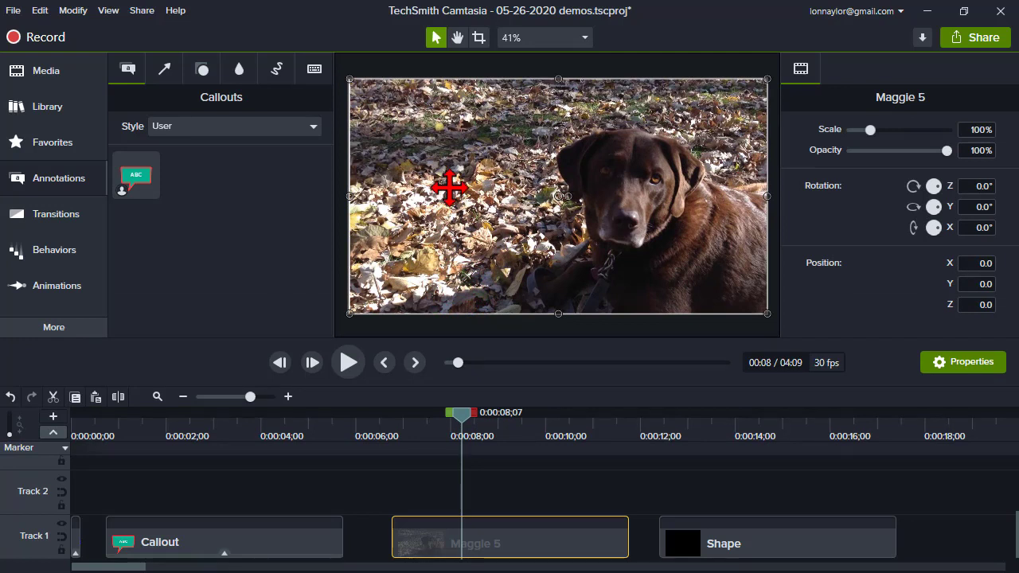
pyautogui.rightClick(491, 181)
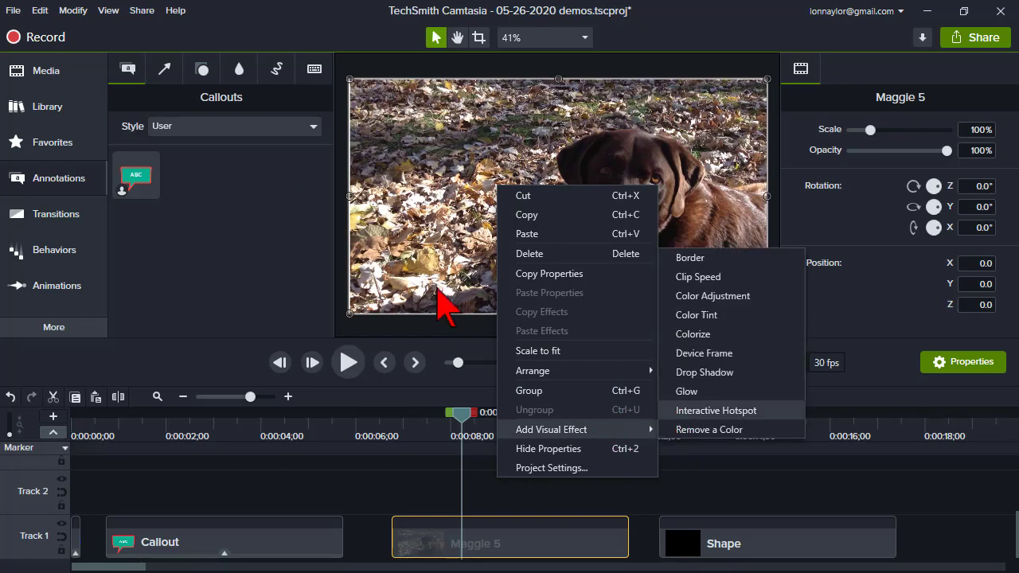
pyautogui.click(440, 213)
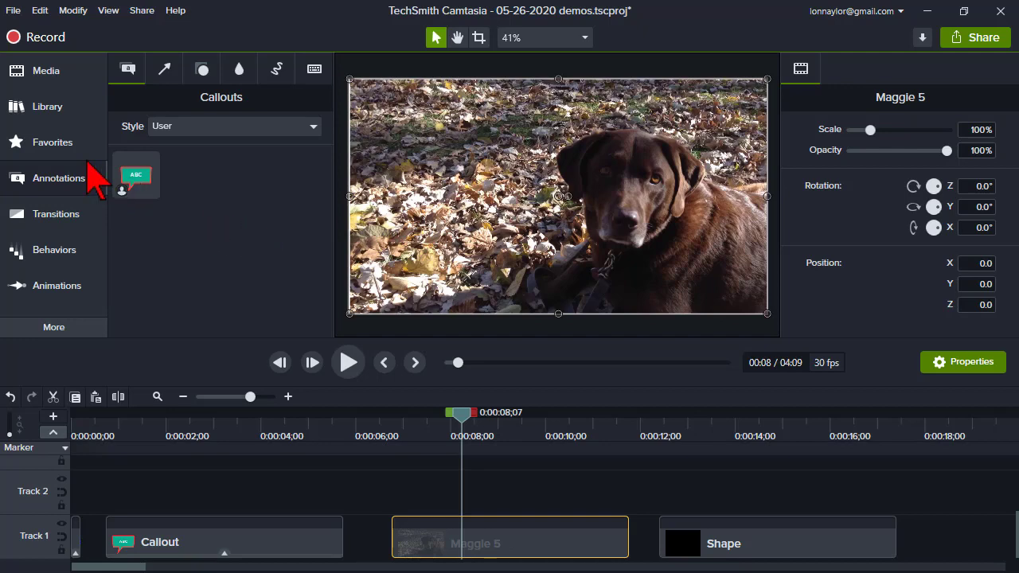
pyautogui.click(71, 326)
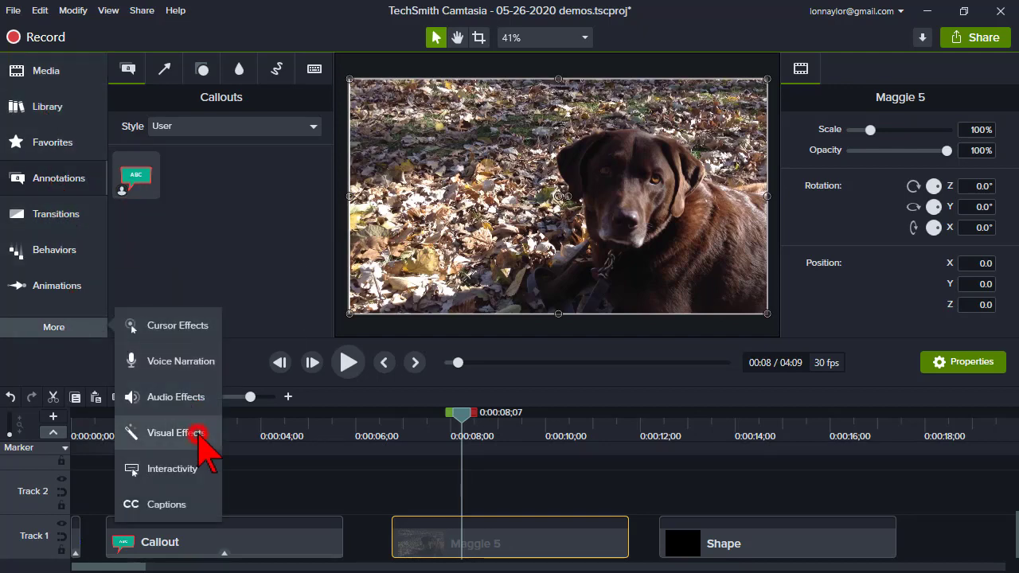
pyautogui.click(197, 434)
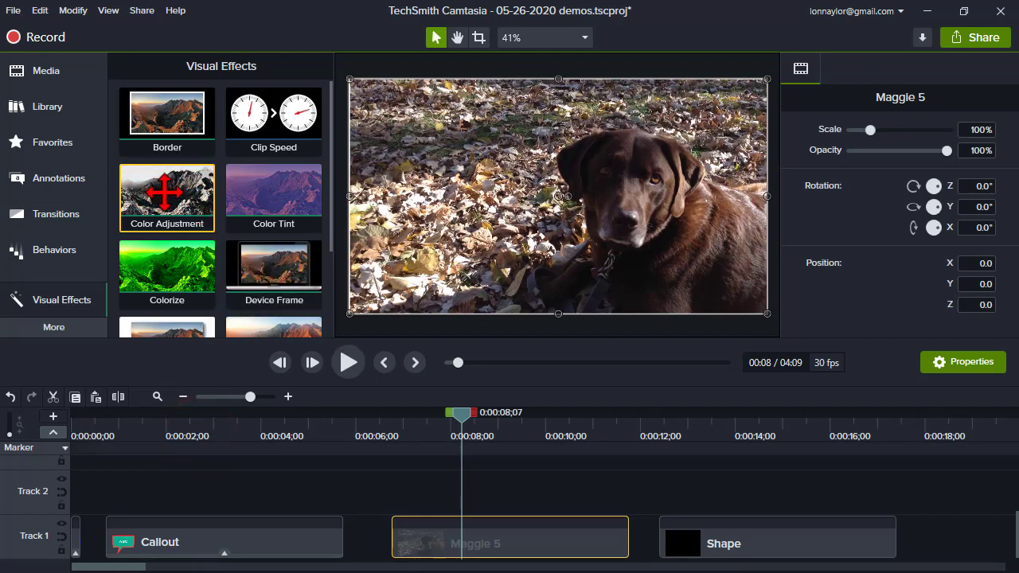
pyautogui.moveTo(164, 192); pyautogui.dragTo(459, 548)
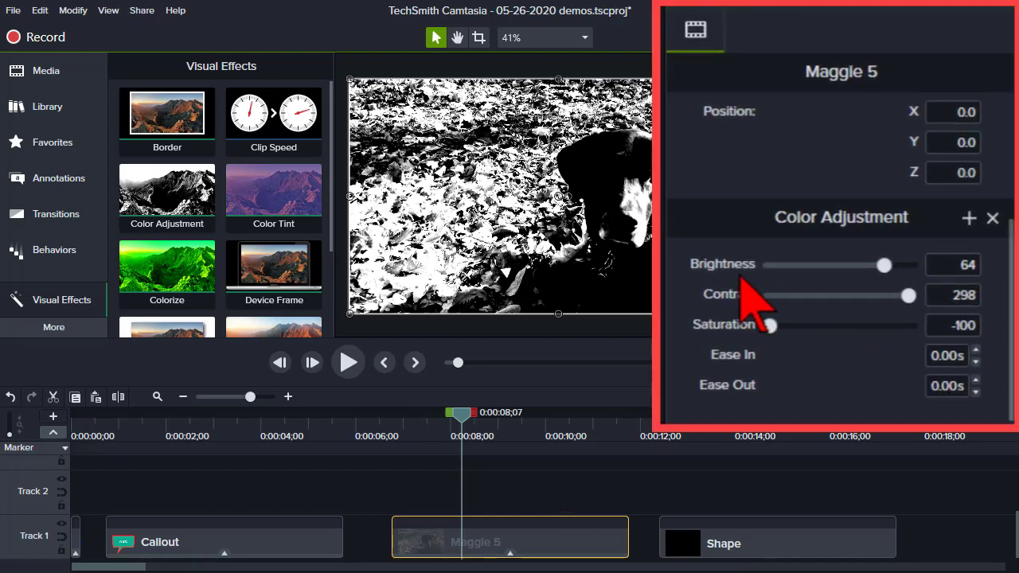
# Step: Set the clip's Color Adjustment brightness to 0 and contrast to 0
pyautogui.click(970, 266)
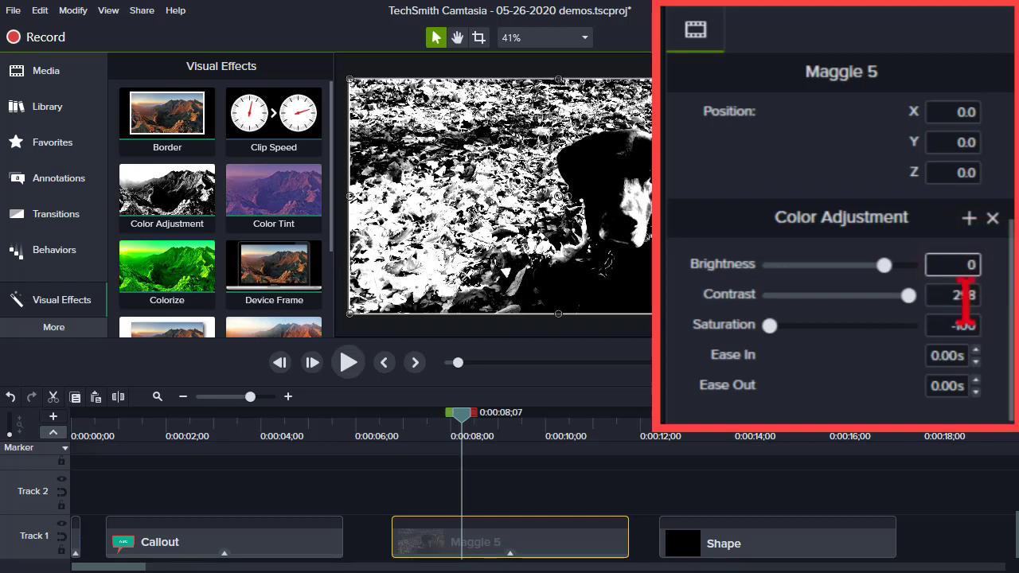
pyautogui.click(965, 295)
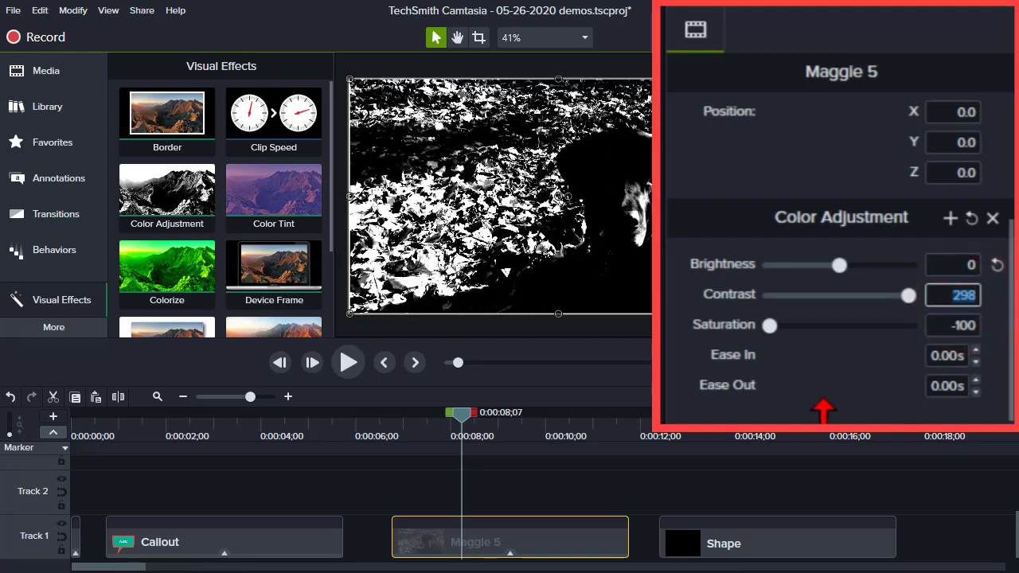
pyautogui.write('0')
pyautogui.press('Return')
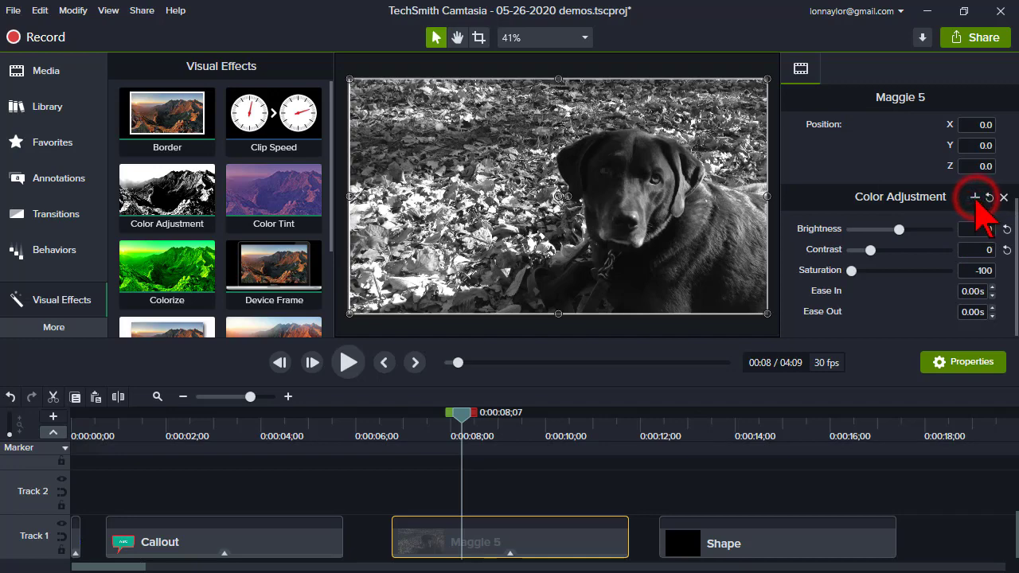
# Step: Save the adjusted color effect as a visual effect preset named Gray Scale
pyautogui.click(975, 199)
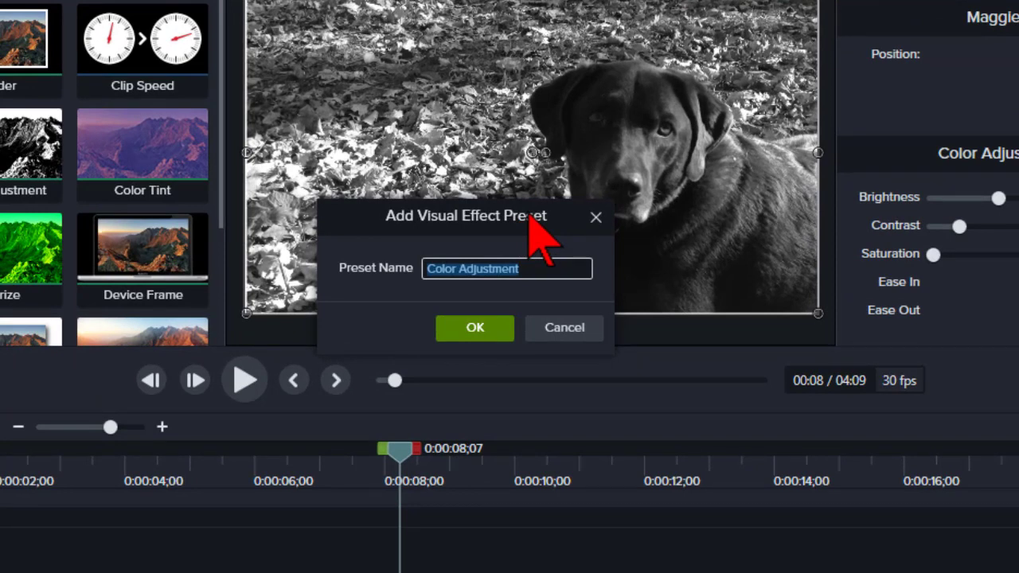
pyautogui.write('Gray Scale')
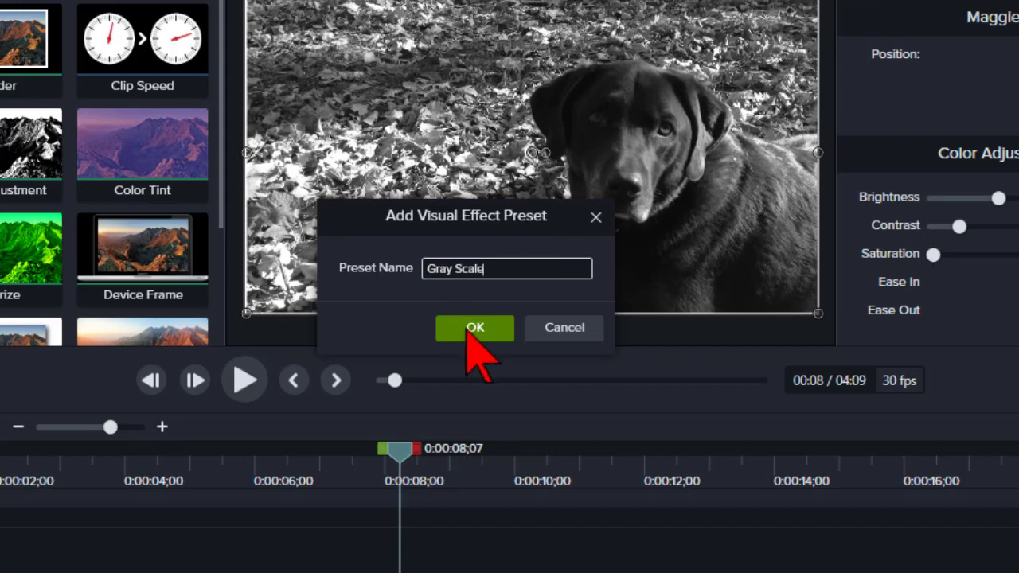
pyautogui.click(473, 328)
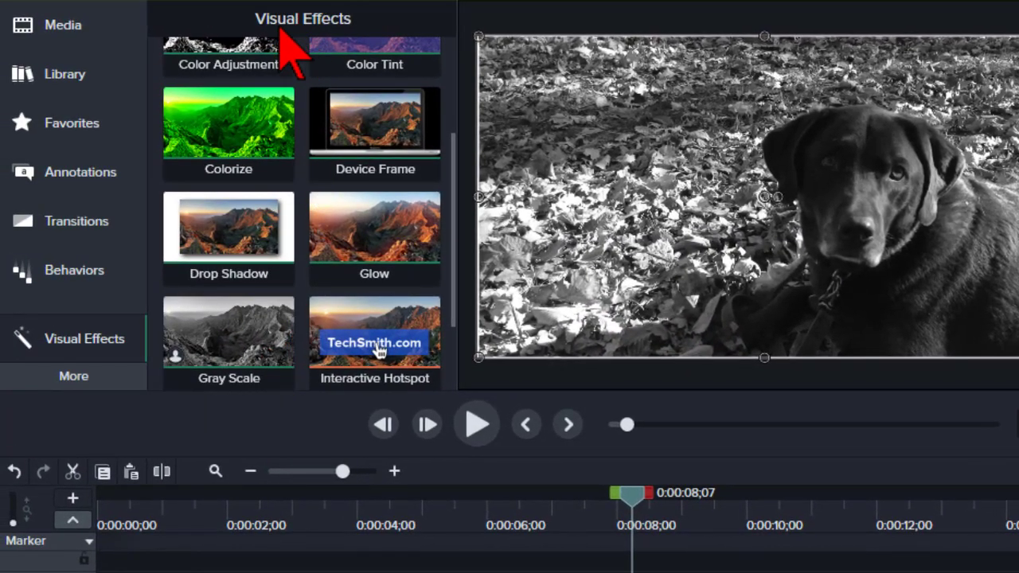
pyautogui.scroll(-2, 301, 132)
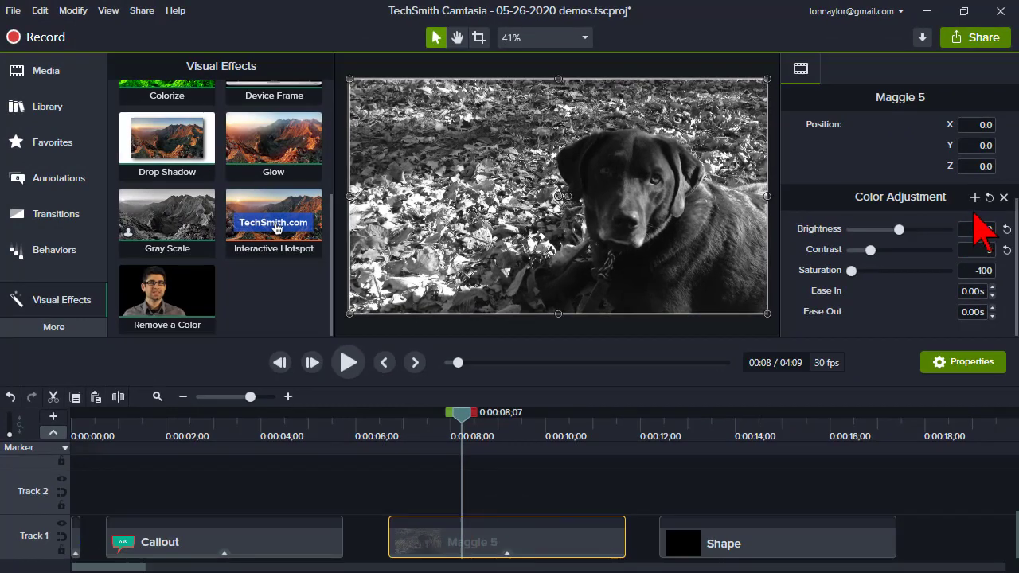
# Step: Remove the Color Adjustment from the Maggle 5 clip and apply the Gray Scale preset to it instead
pyautogui.click(1004, 196)
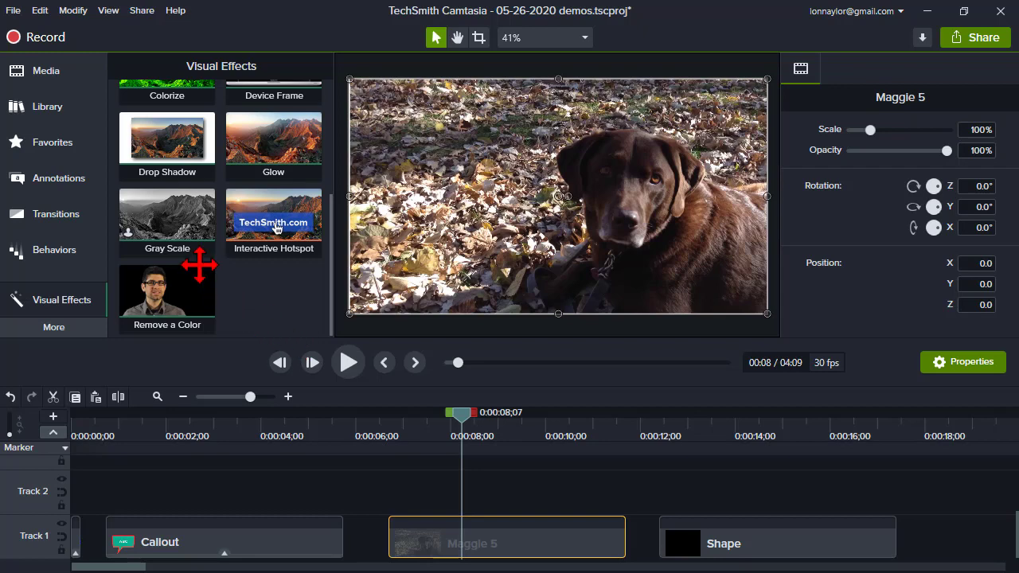
pyautogui.moveTo(162, 213); pyautogui.dragTo(419, 230)
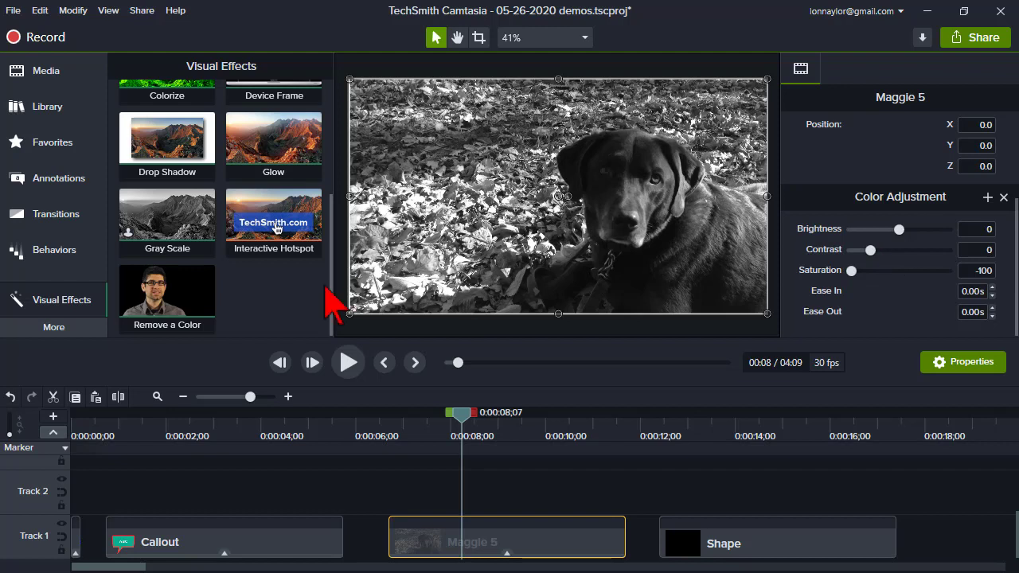
# Step: Look at the management options available for the Gray Scale preset without choosing one
pyautogui.click(183, 222)
pyautogui.click(235, 283)
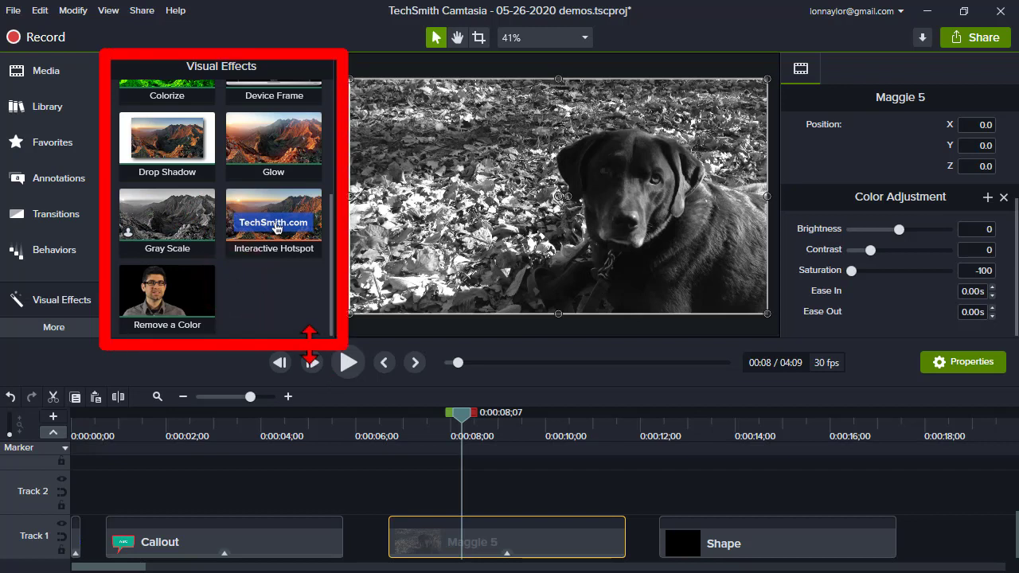
pyautogui.click(155, 211)
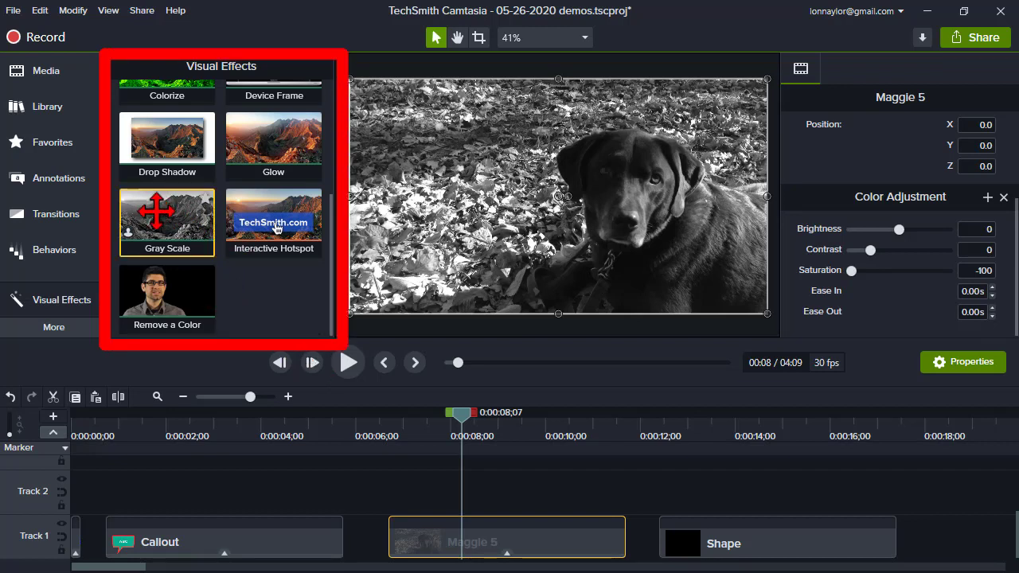
pyautogui.rightClick(163, 218)
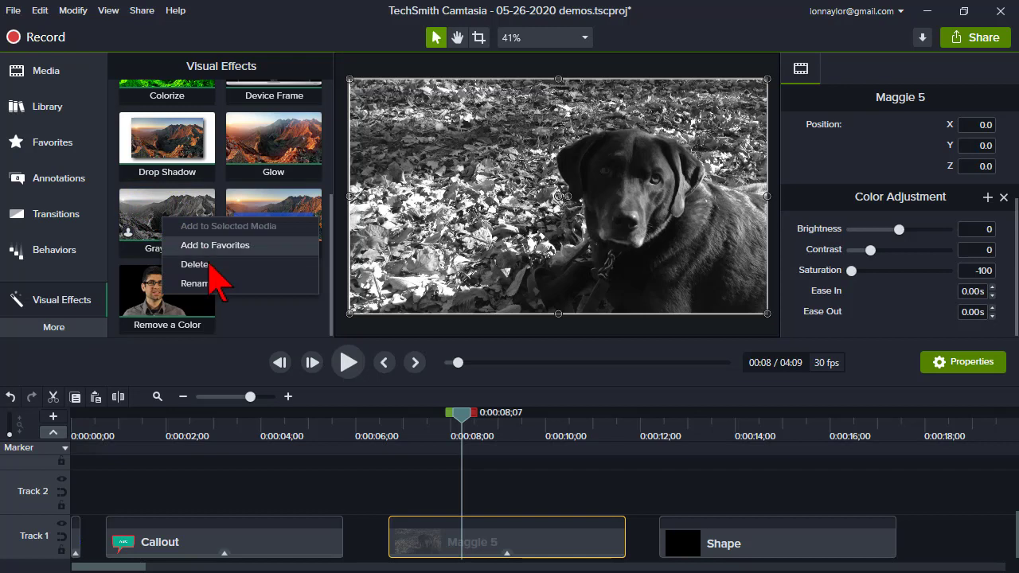
pyautogui.click(264, 315)
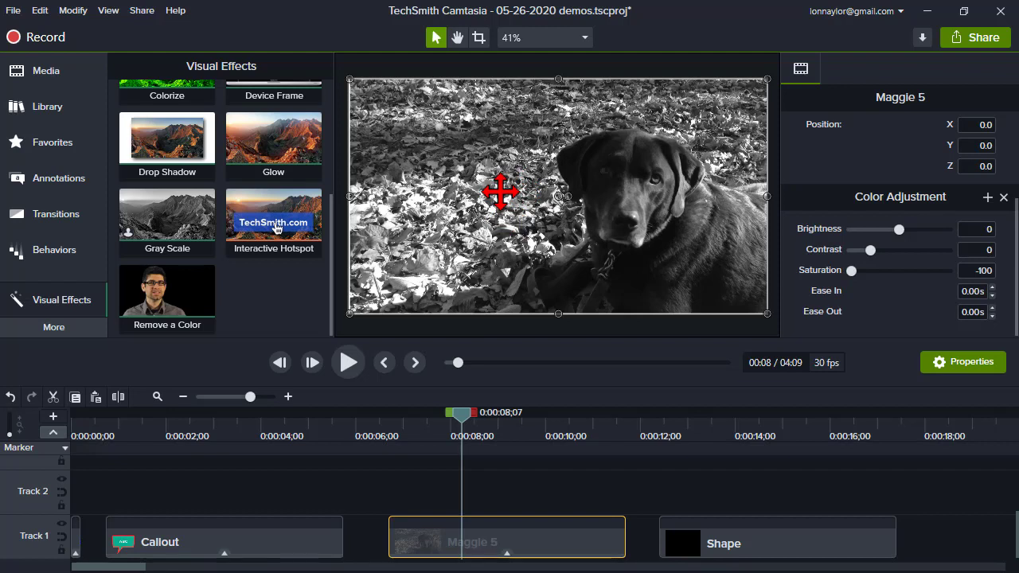
# Step: Mark the Gray Scale preset as a favorite and check for it among the Favorites
pyautogui.click(206, 198)
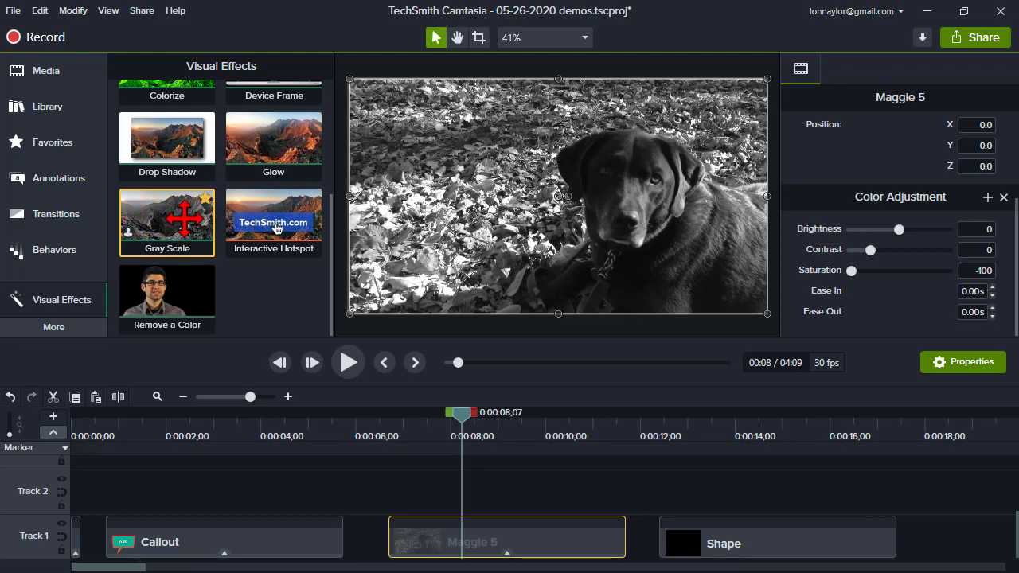
pyautogui.click(74, 146)
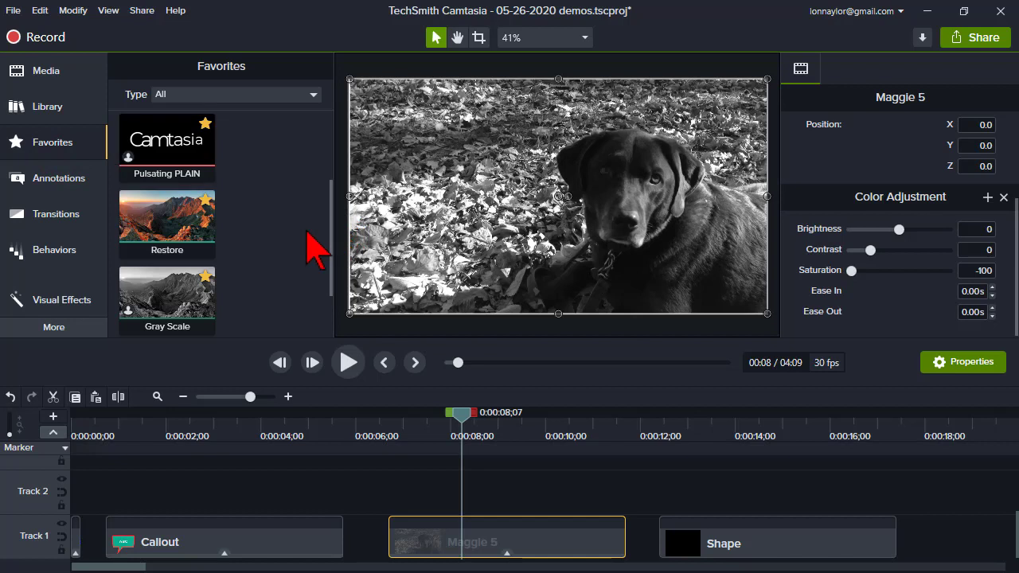
pyautogui.scroll(-2, 312, 242)
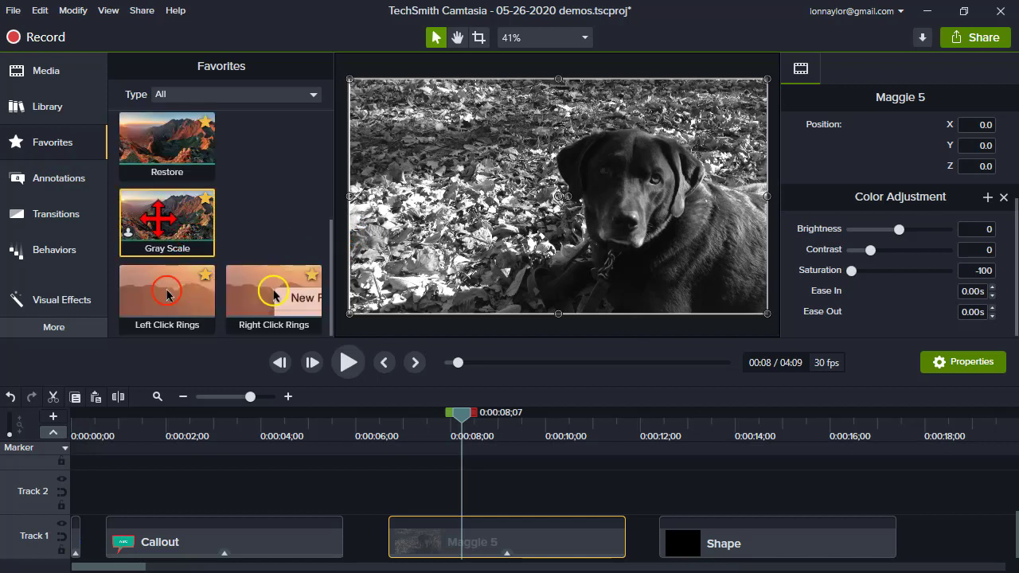
pyautogui.scroll(5, 244, 228)
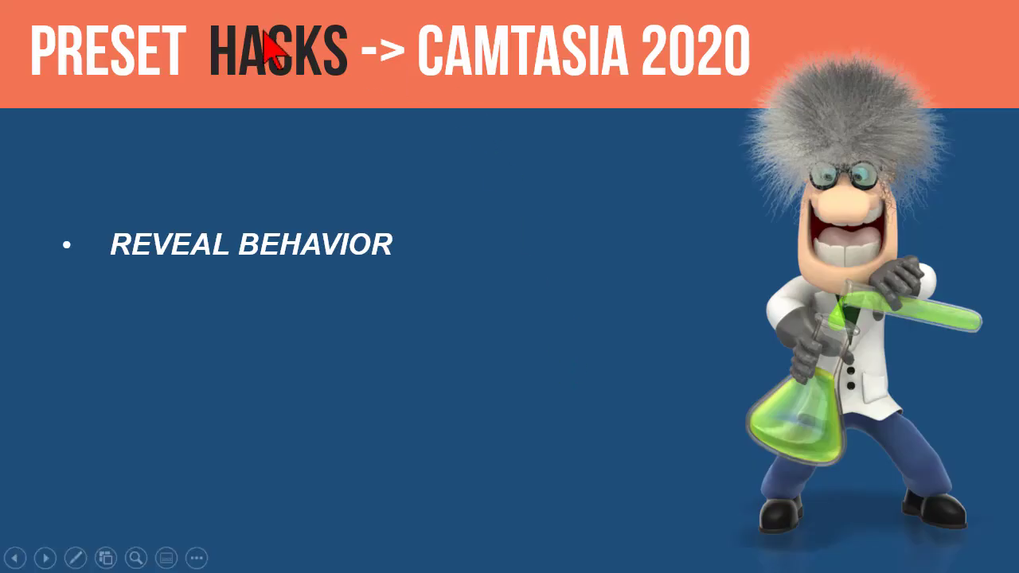
pyautogui.click(525, 207)
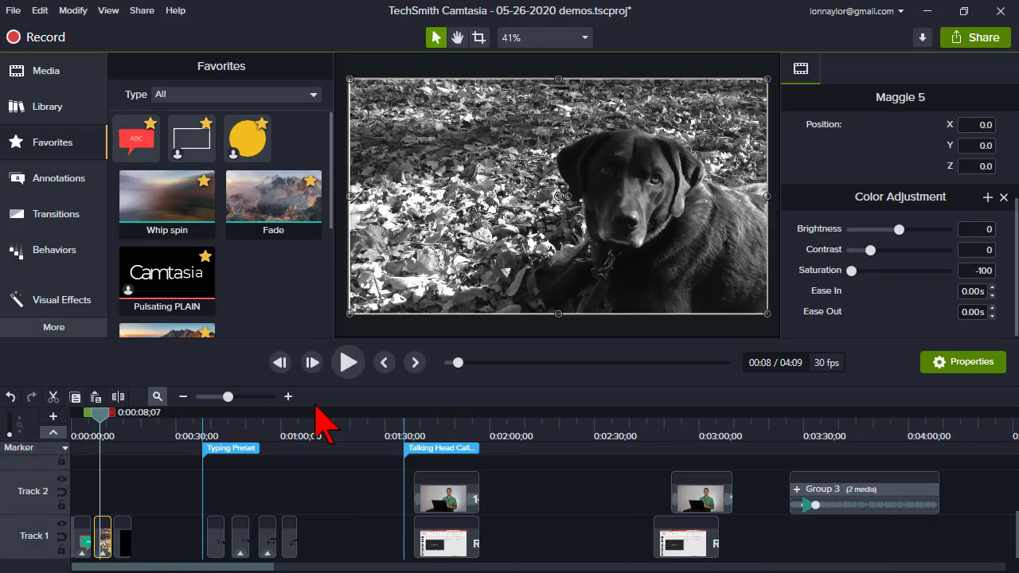
# Step: Go to the Typing Preset marker and select the first Text clip after it on Track 1
pyautogui.click(229, 448)
pyautogui.click(228, 396)
pyautogui.moveTo(229, 396); pyautogui.dragTo(250, 397)
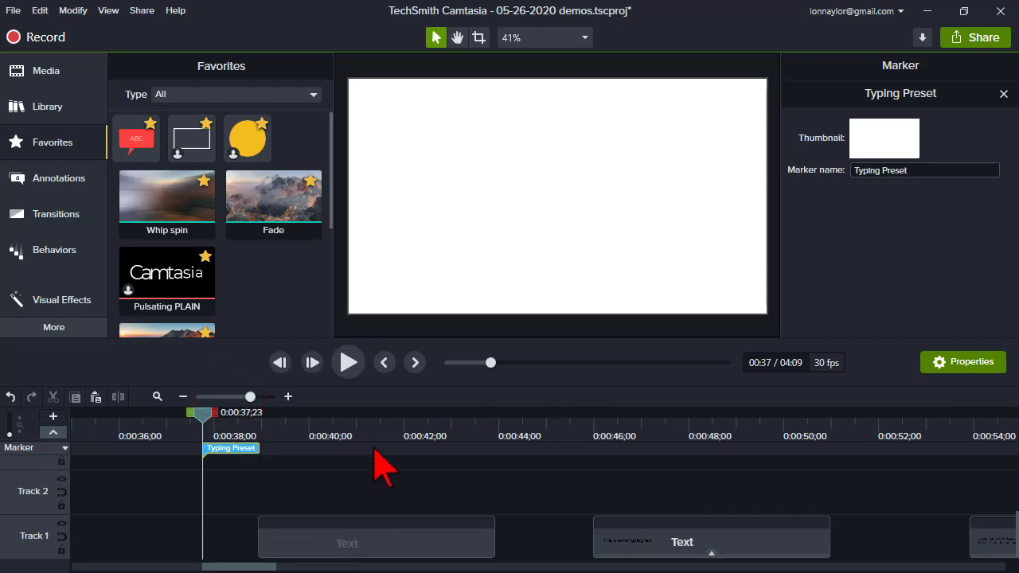
pyautogui.click(328, 425)
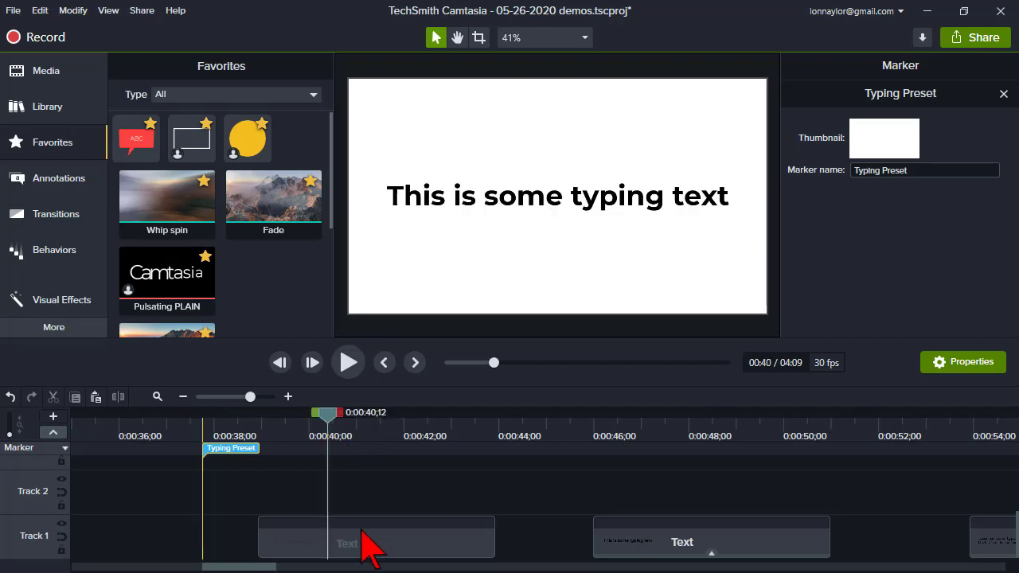
pyautogui.click(362, 538)
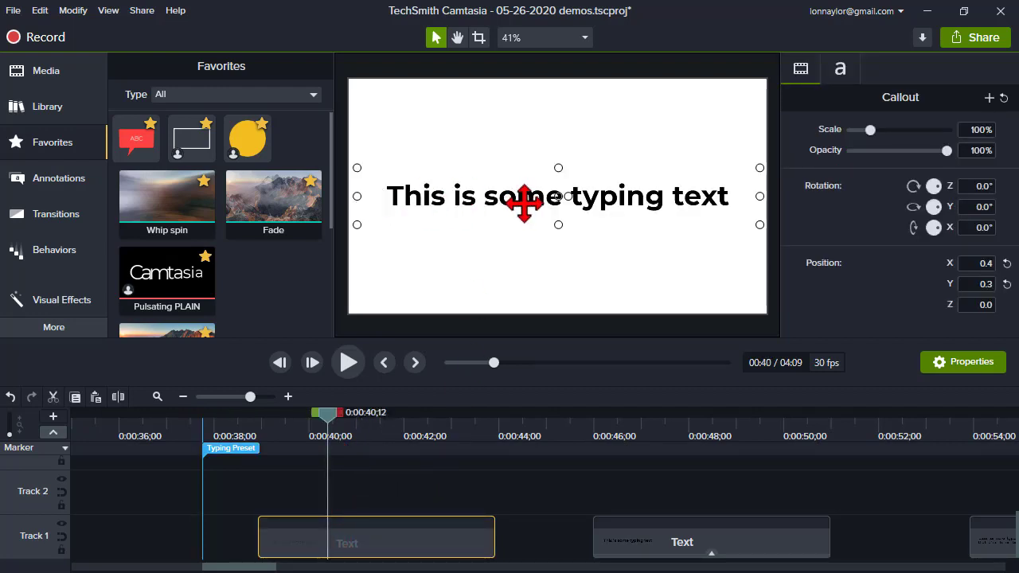
# Step: Play the second Text clip on Track 1 from 0:00:46;00 to preview its typing animation
pyautogui.click(382, 541)
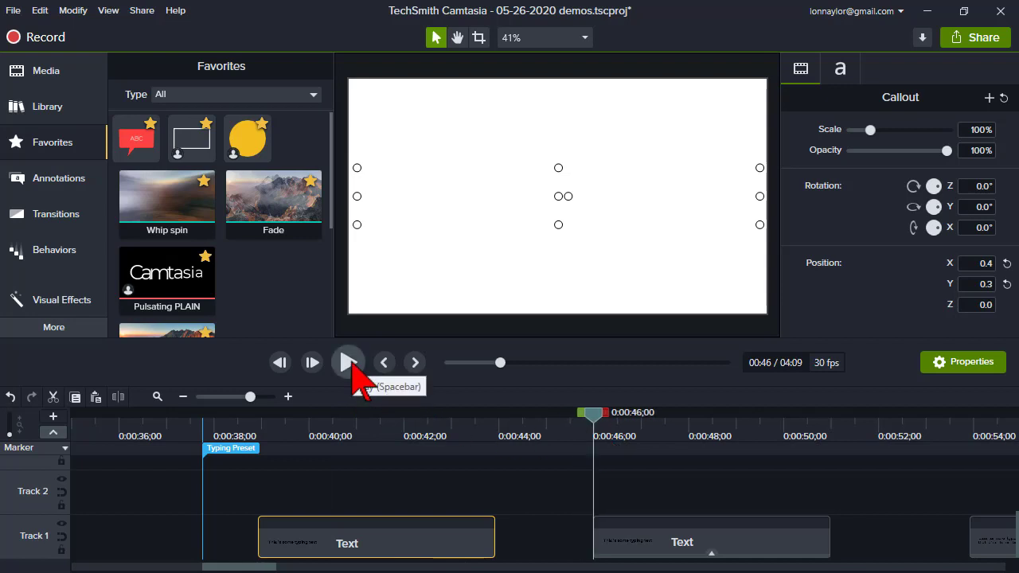
pyautogui.click(347, 363)
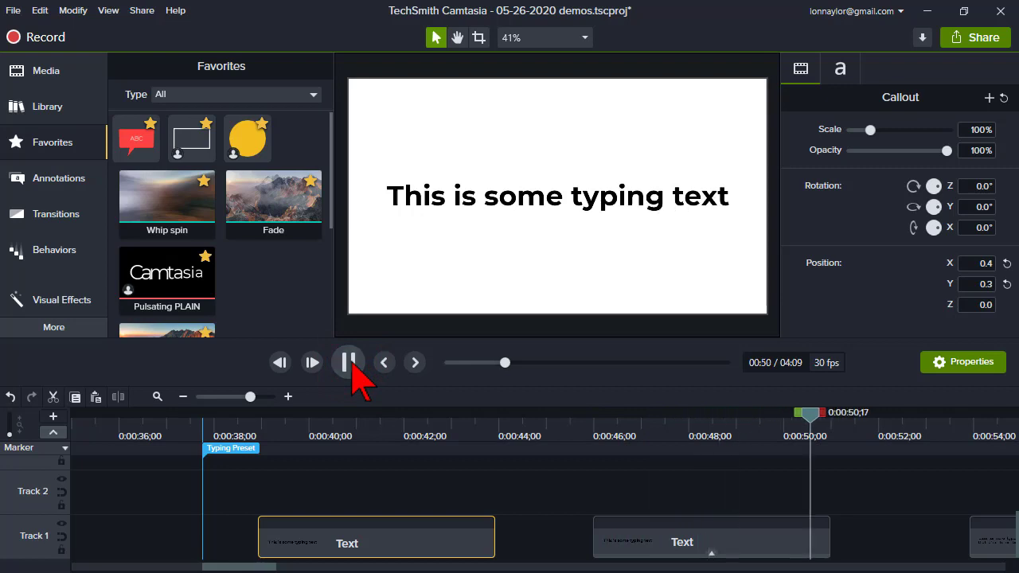
pyautogui.click(348, 363)
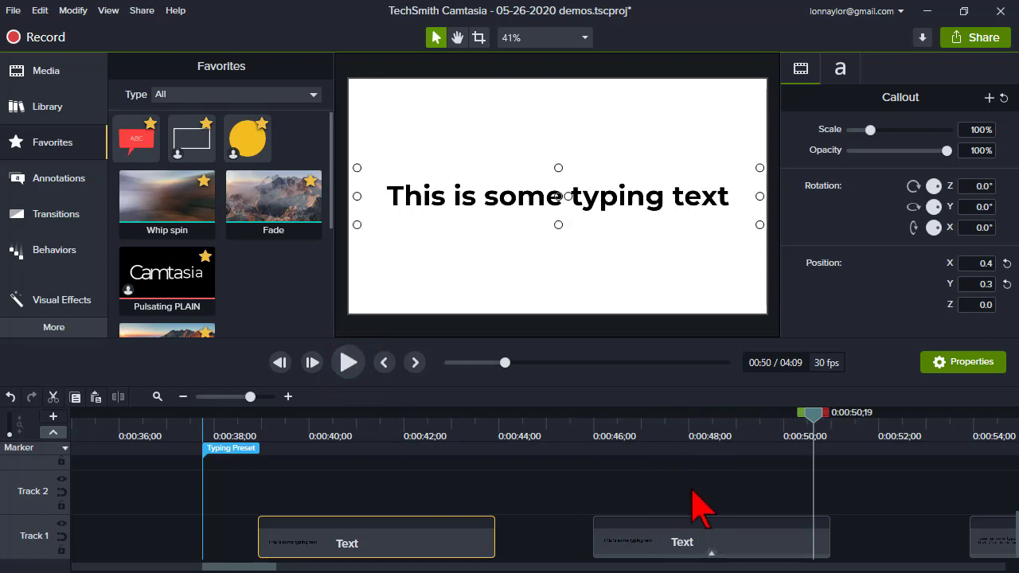
# Step: Apply the Reveal behavior to the first Text clip after the Typing Preset marker on Track 1
pyautogui.click(315, 430)
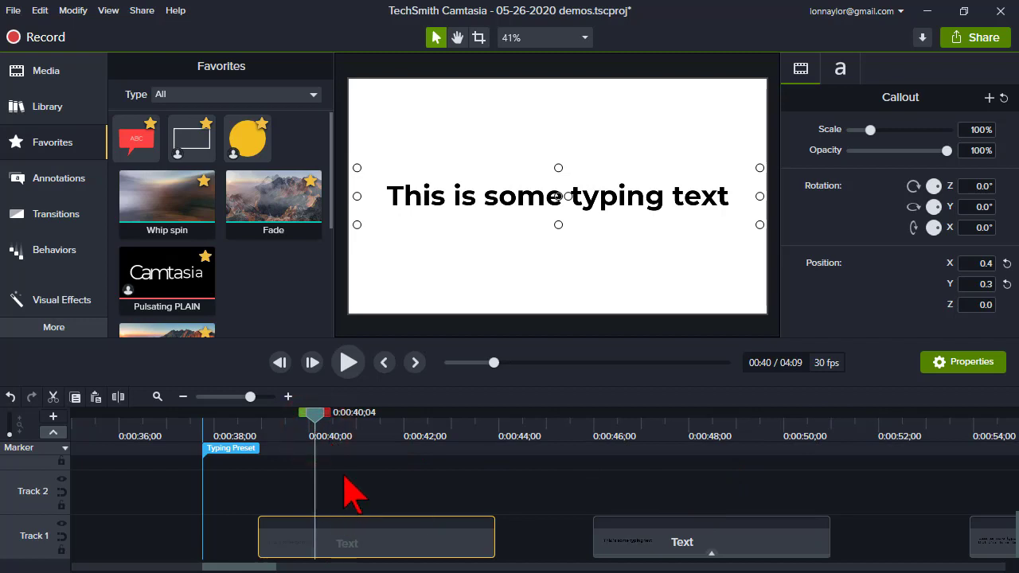
pyautogui.click(62, 253)
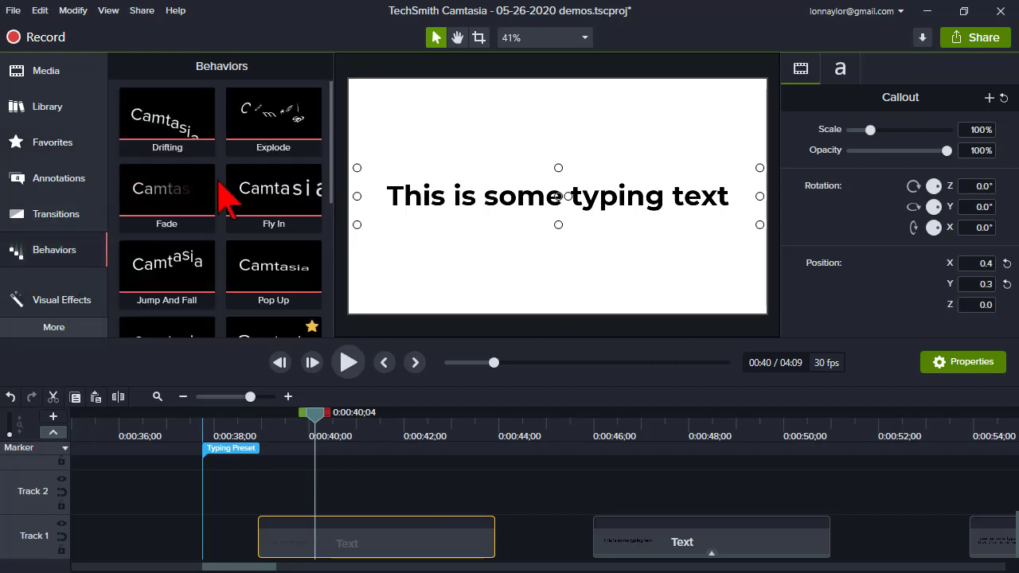
pyautogui.scroll(-3, 229, 197)
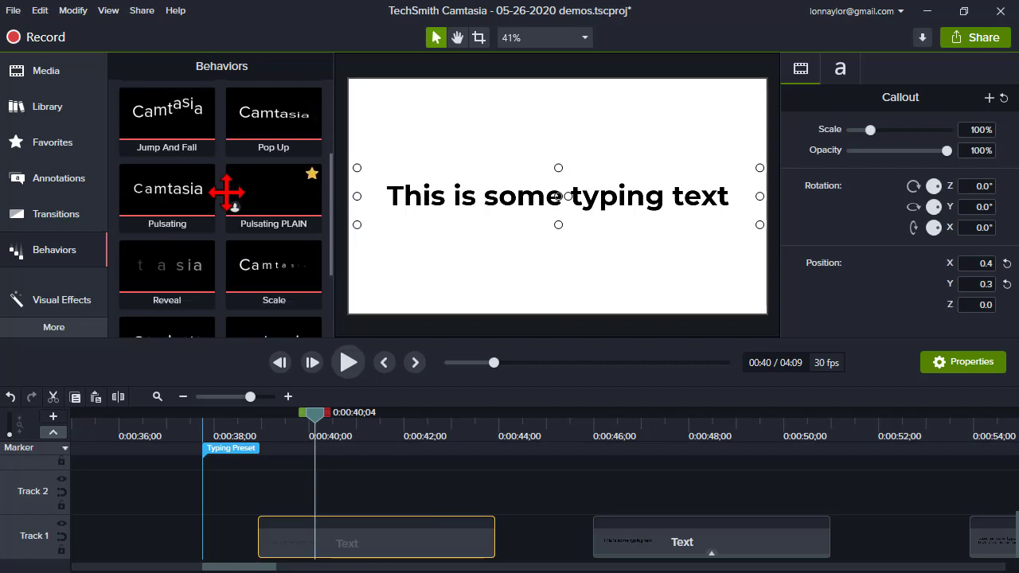
pyautogui.moveTo(176, 267); pyautogui.dragTo(374, 548)
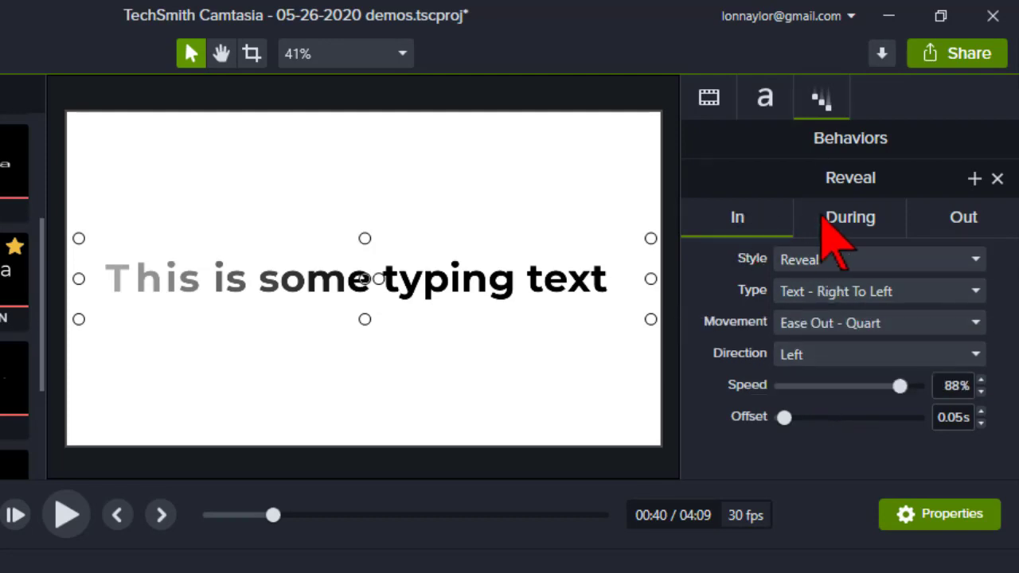
# Step: Review the Reveal behavior's phases and set its In type to Text - First To Last with Linear movement
pyautogui.click(859, 218)
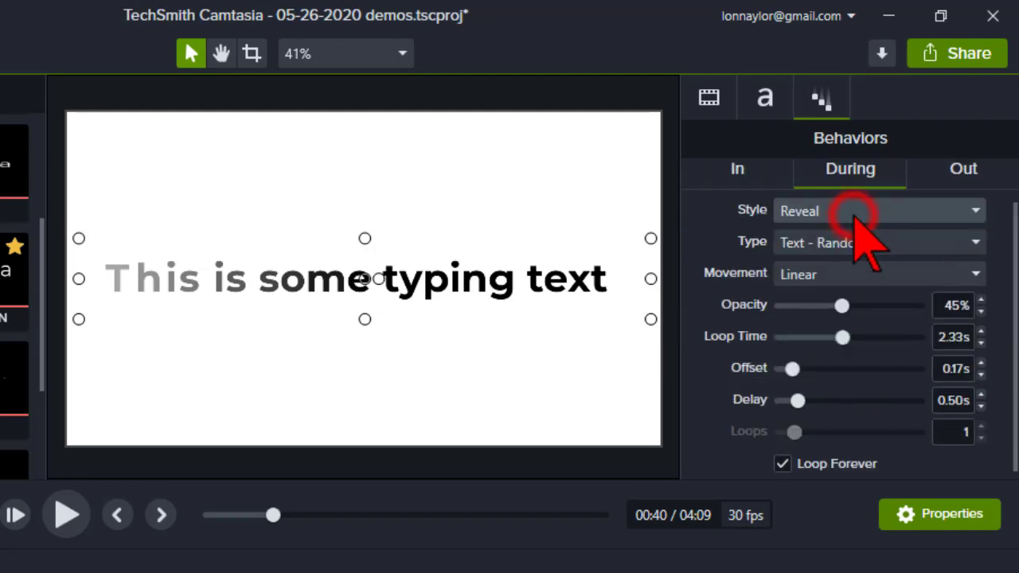
pyautogui.click(964, 170)
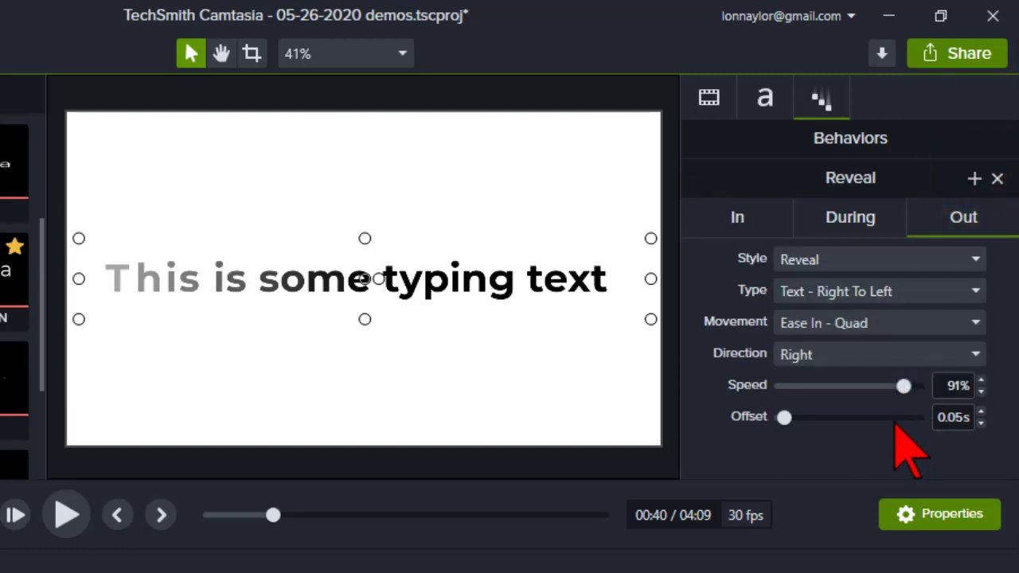
pyautogui.click(756, 219)
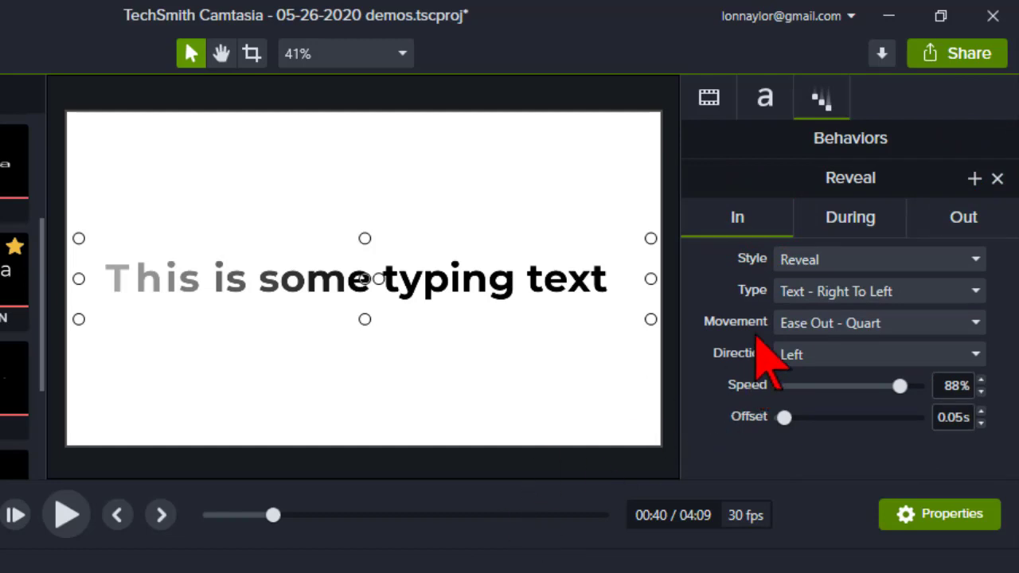
pyautogui.click(828, 294)
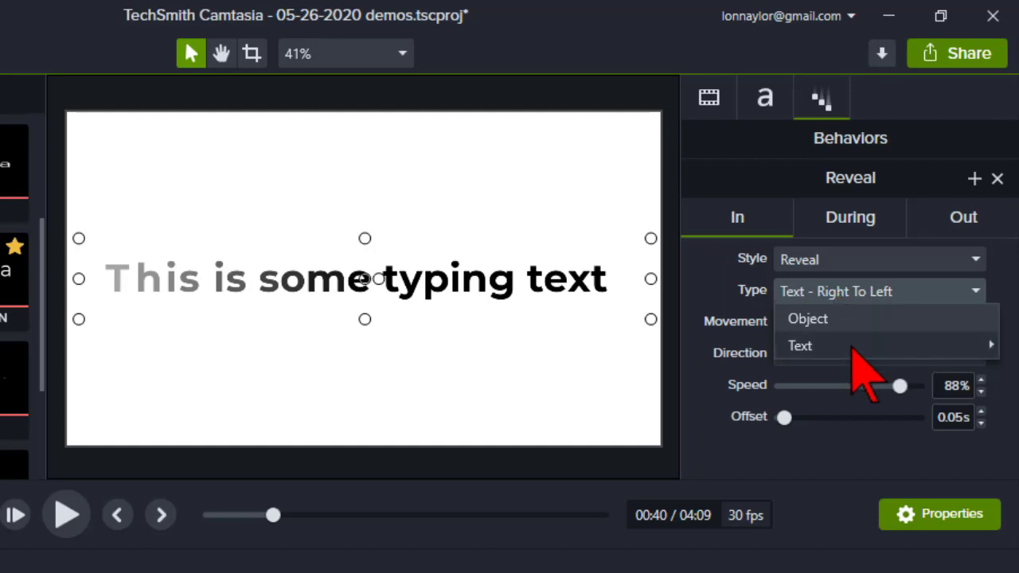
pyautogui.moveTo(852, 347)
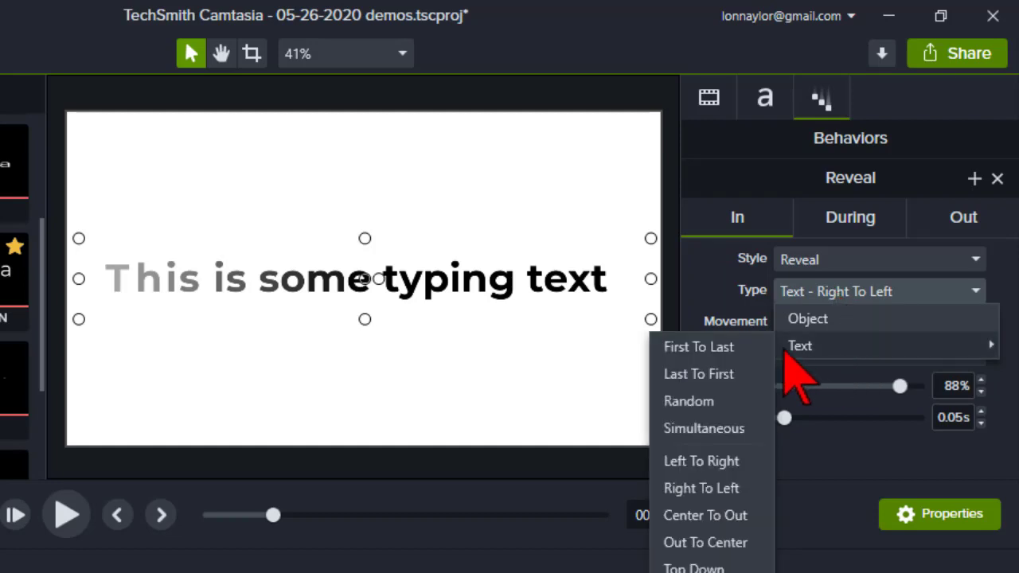
pyautogui.click(699, 347)
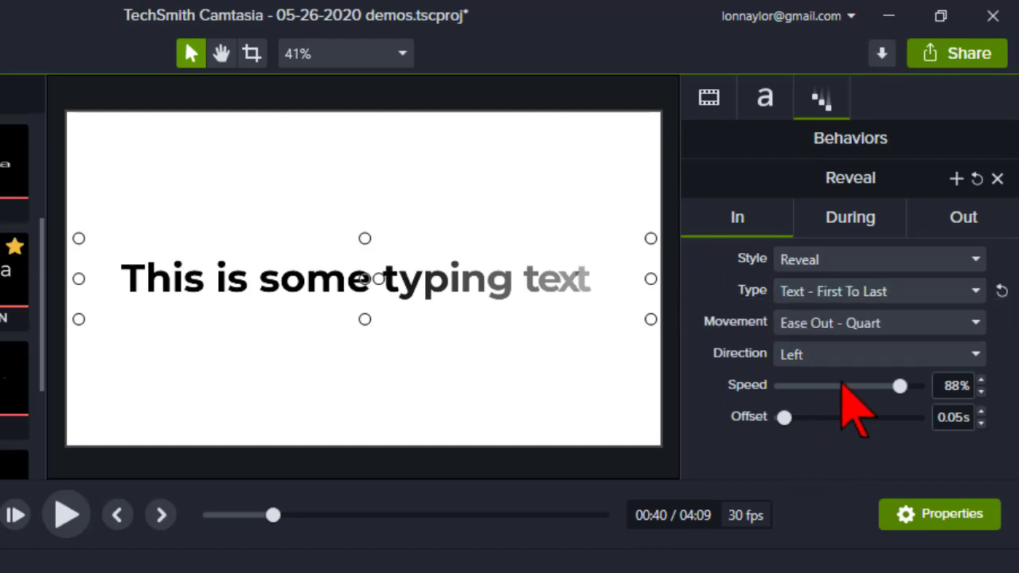
pyautogui.click(850, 321)
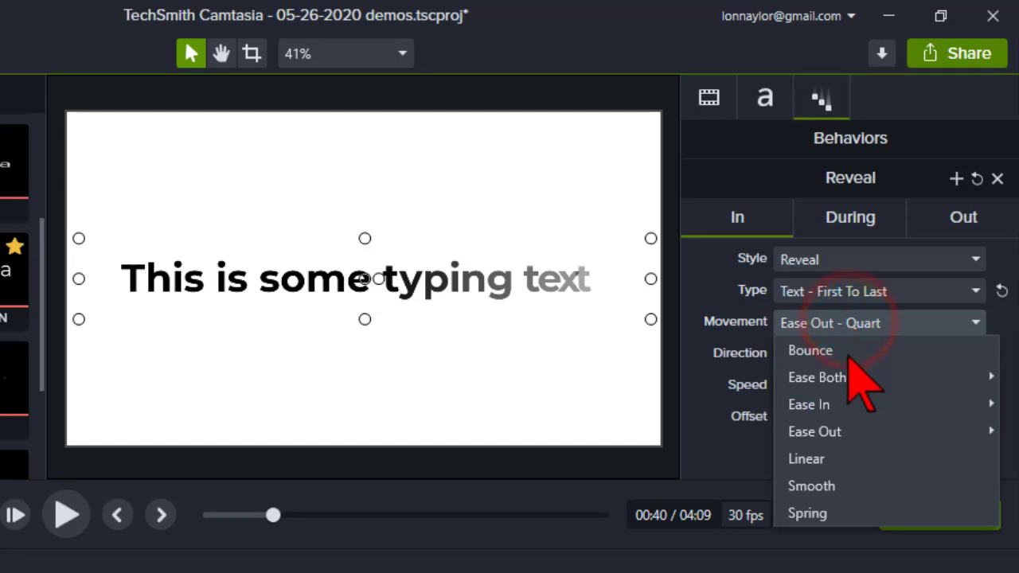
pyautogui.click(831, 460)
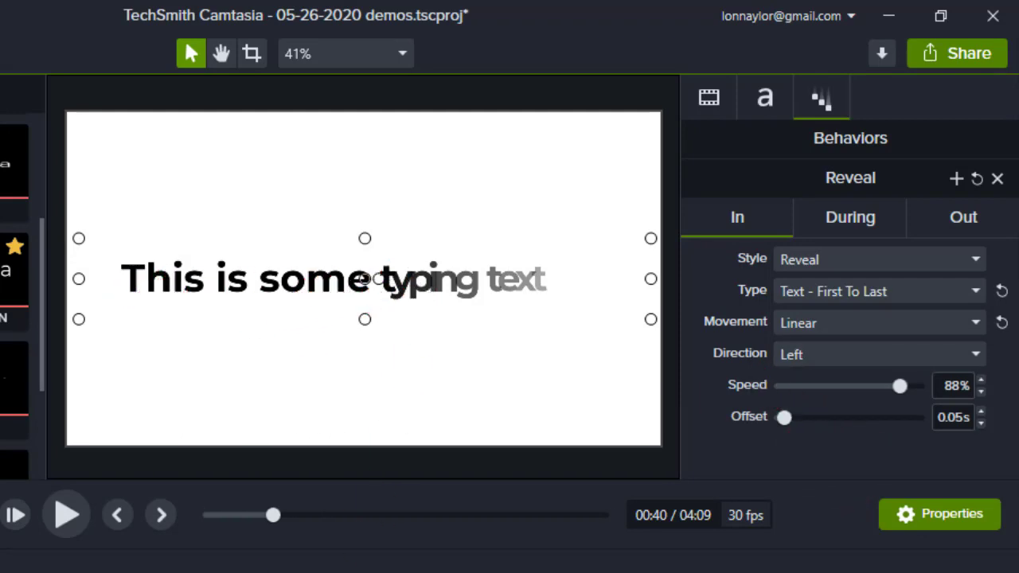
# Step: Play the first Text clip from before its start to preview the modified Reveal animation, then check its During phase
pyautogui.press(',')
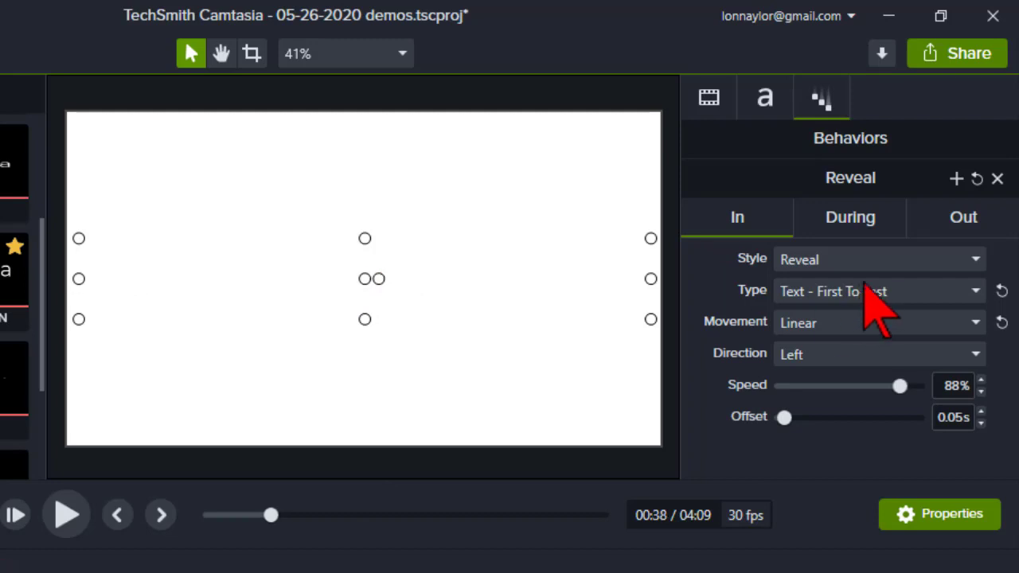
pyautogui.press('space')
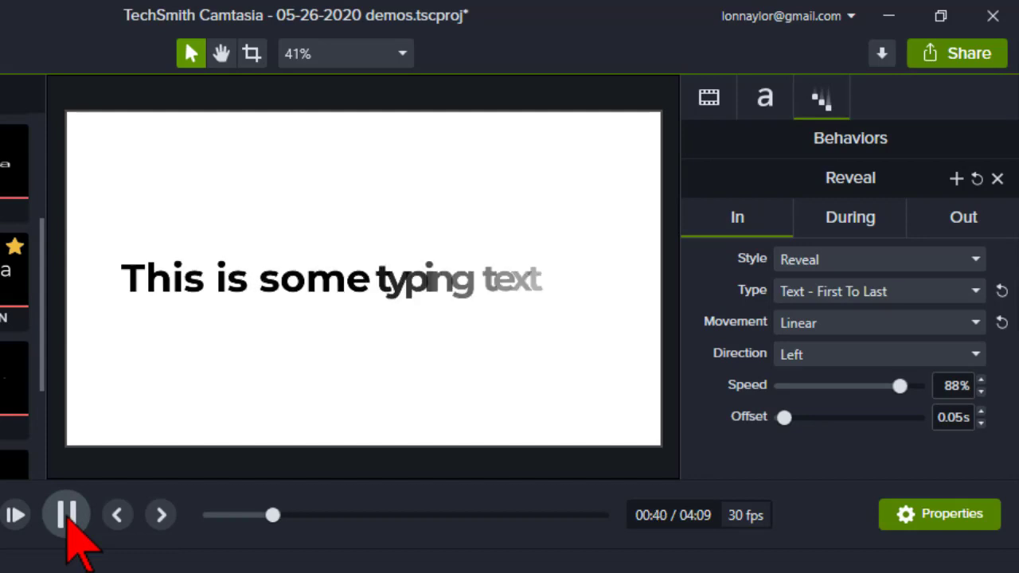
pyautogui.click(67, 515)
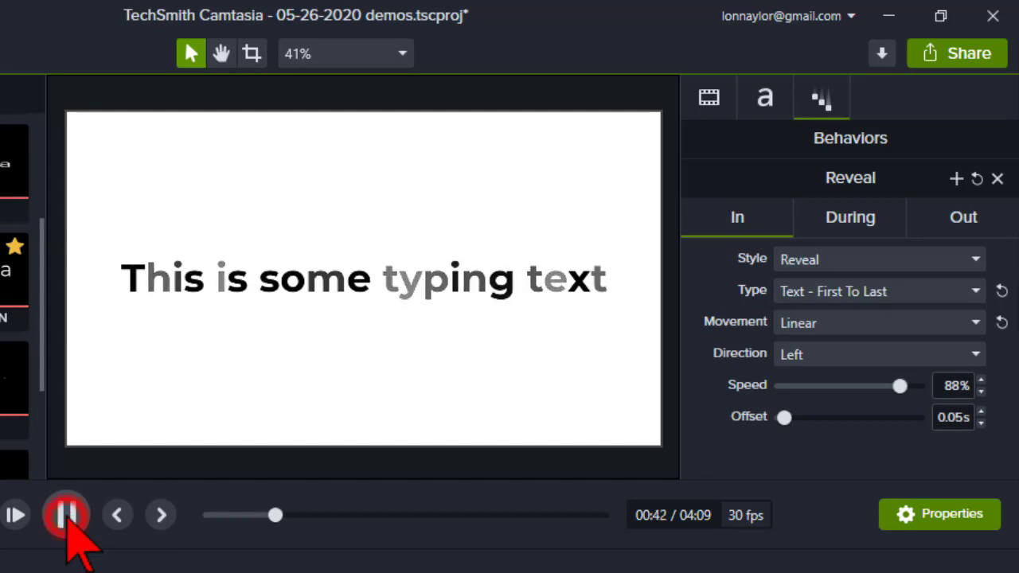
pyautogui.click(206, 286)
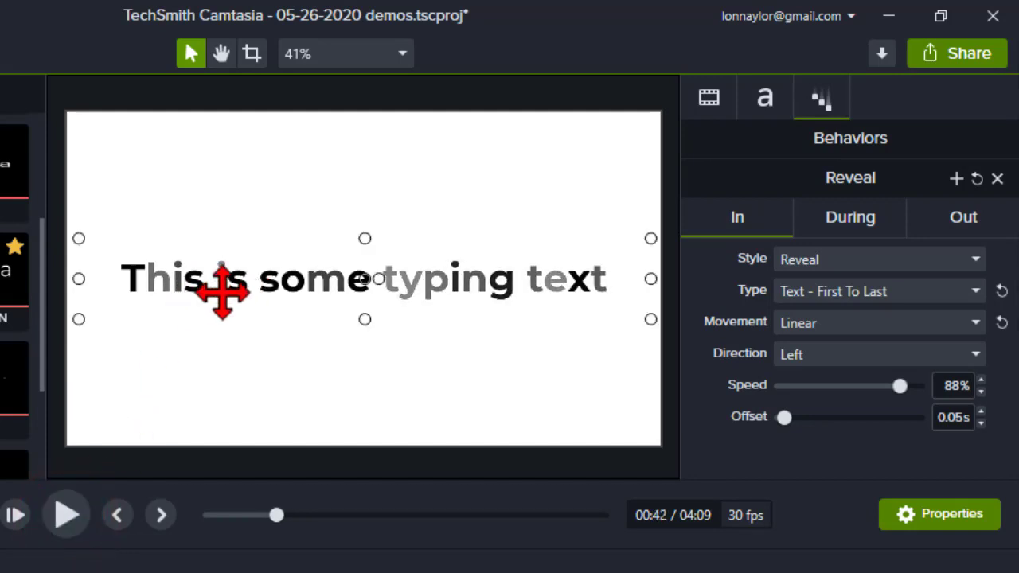
pyautogui.click(67, 515)
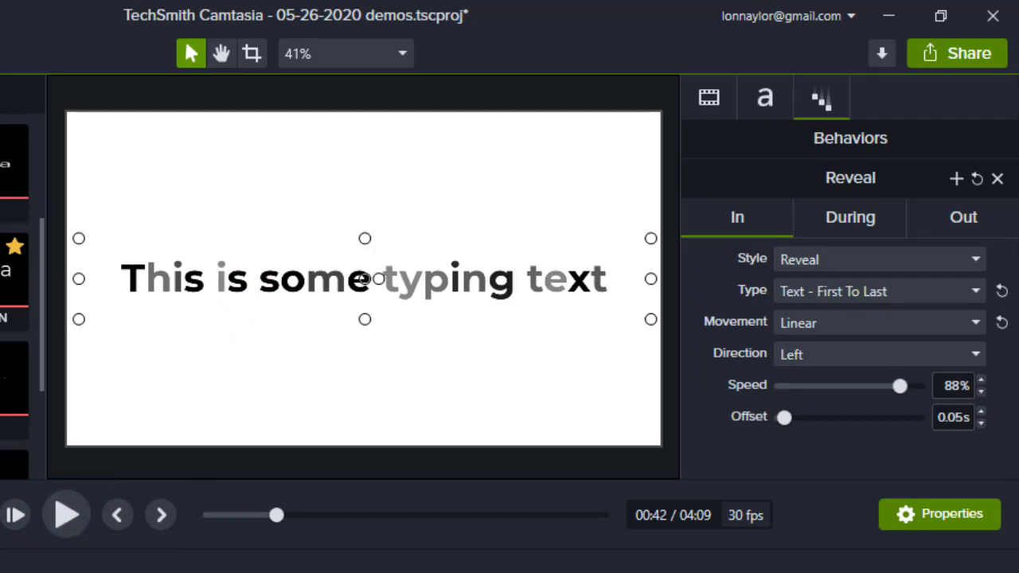
pyautogui.click(841, 213)
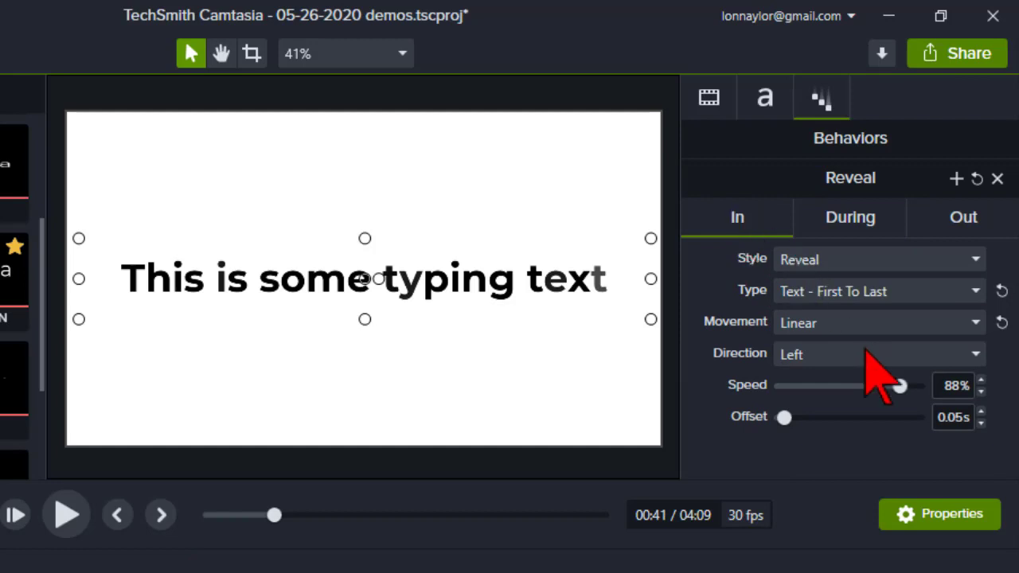
# Step: Raise the Reveal In speed to 100% and preview the text animation from before the clip's start
pyautogui.moveTo(899, 386); pyautogui.dragTo(943, 398)
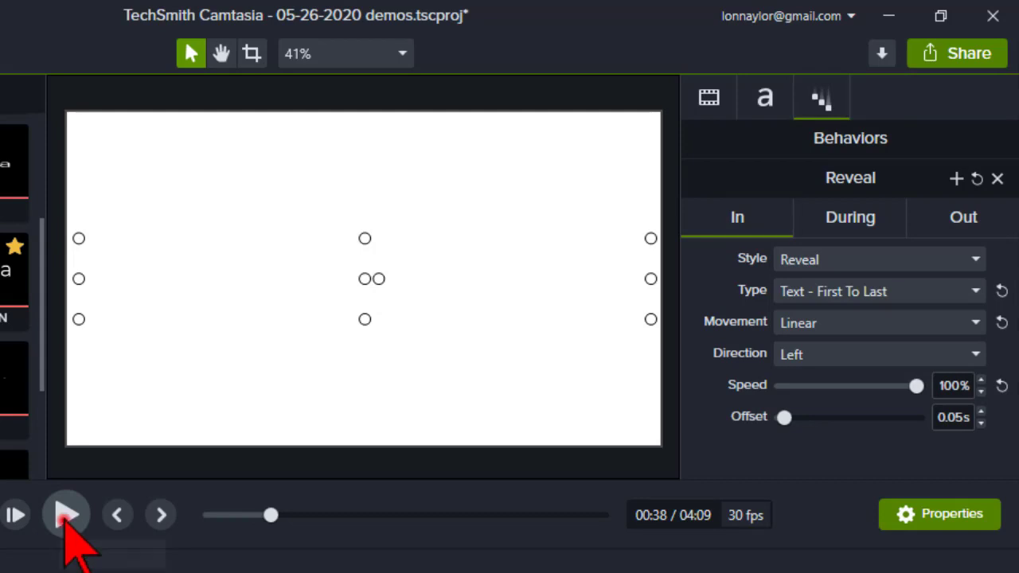
pyautogui.click(66, 516)
pyautogui.click(67, 516)
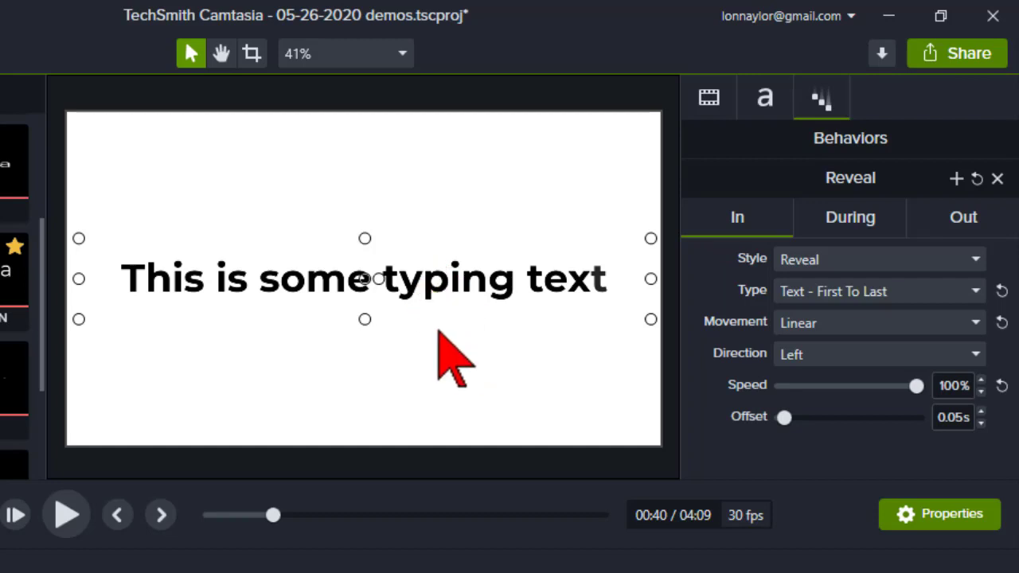
# Step: Try an offset of 0.1 s for the Reveal In phase and play the clip to check the typing pace
pyautogui.click(947, 415)
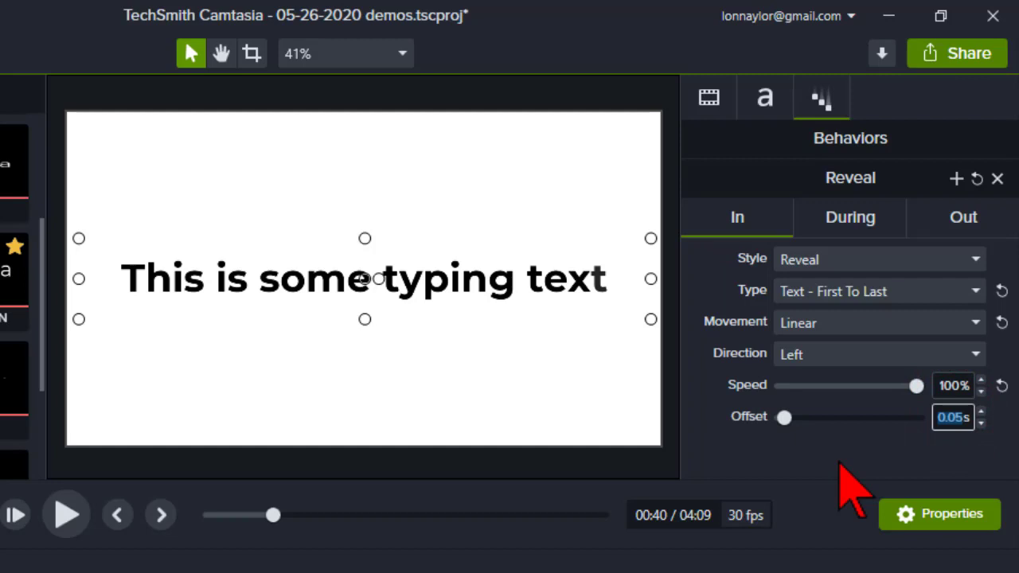
pyautogui.write('.1s')
pyautogui.press('Return')
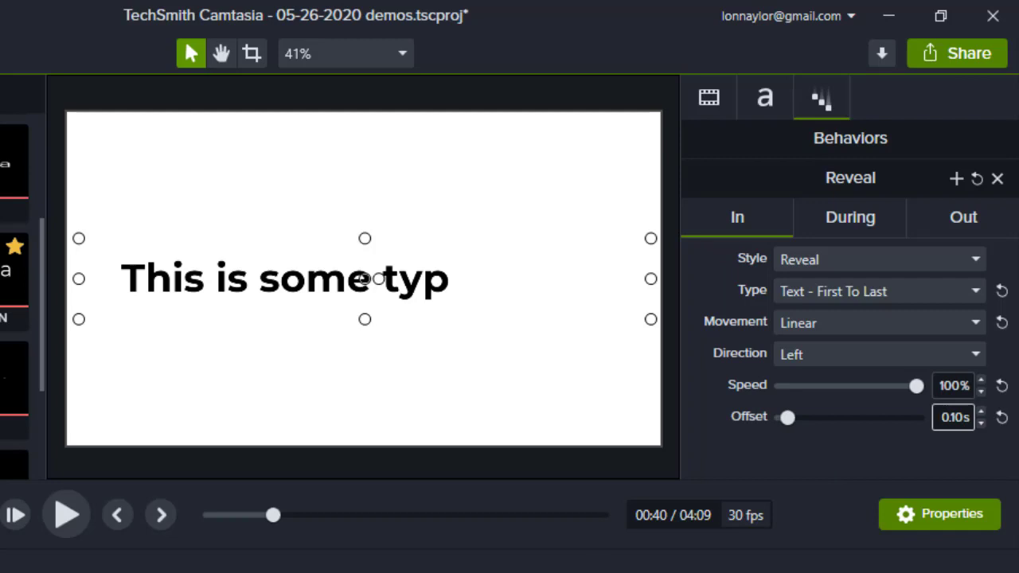
pyautogui.click(69, 532)
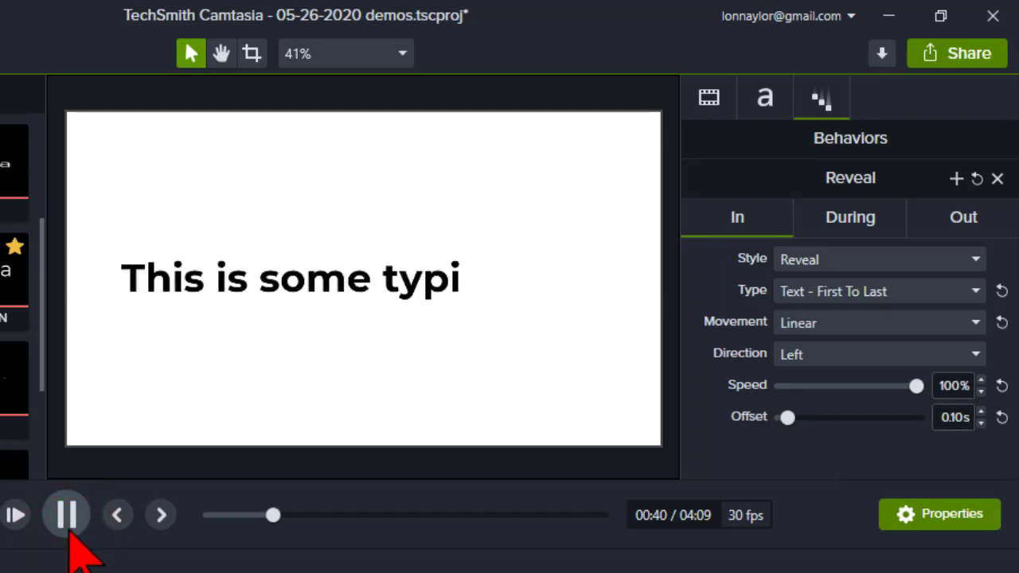
pyautogui.click(68, 529)
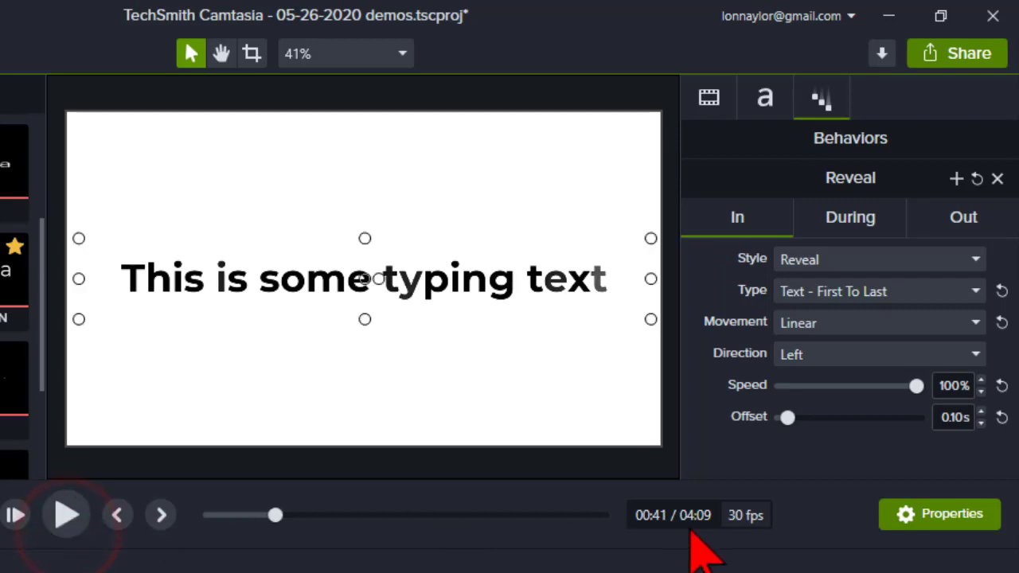
# Step: Set the Reveal In offset to 0.2 s and play the clip to check the typing pace
pyautogui.doubleClick(953, 417)
pyautogui.write('.2s')
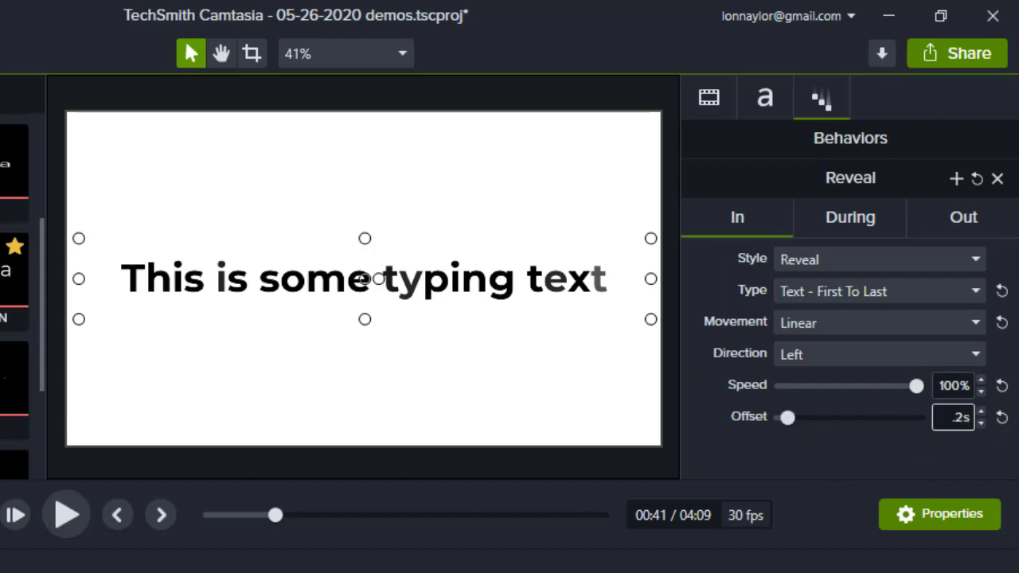
pyautogui.press('Return')
pyautogui.click(68, 517)
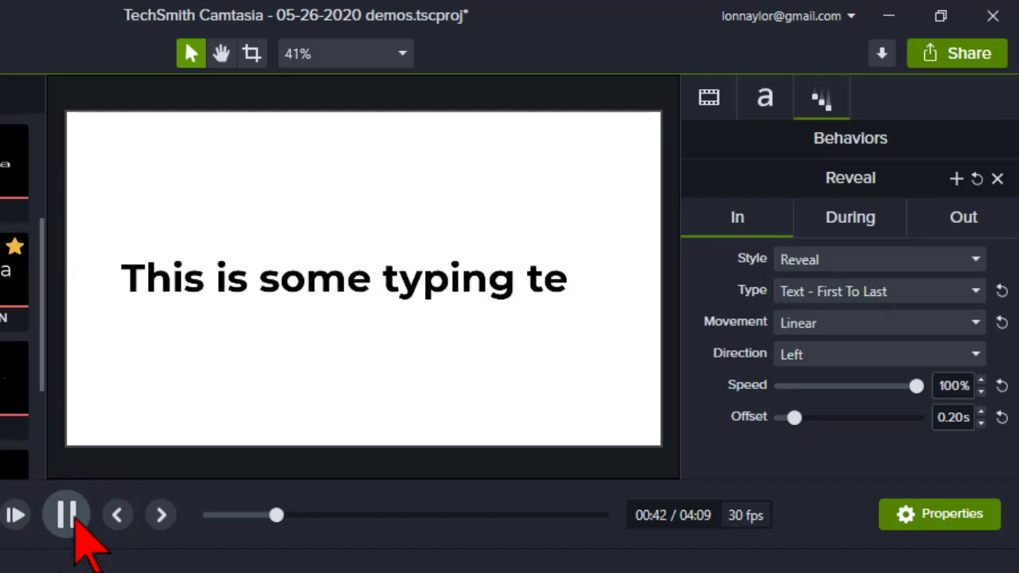
pyautogui.click(69, 517)
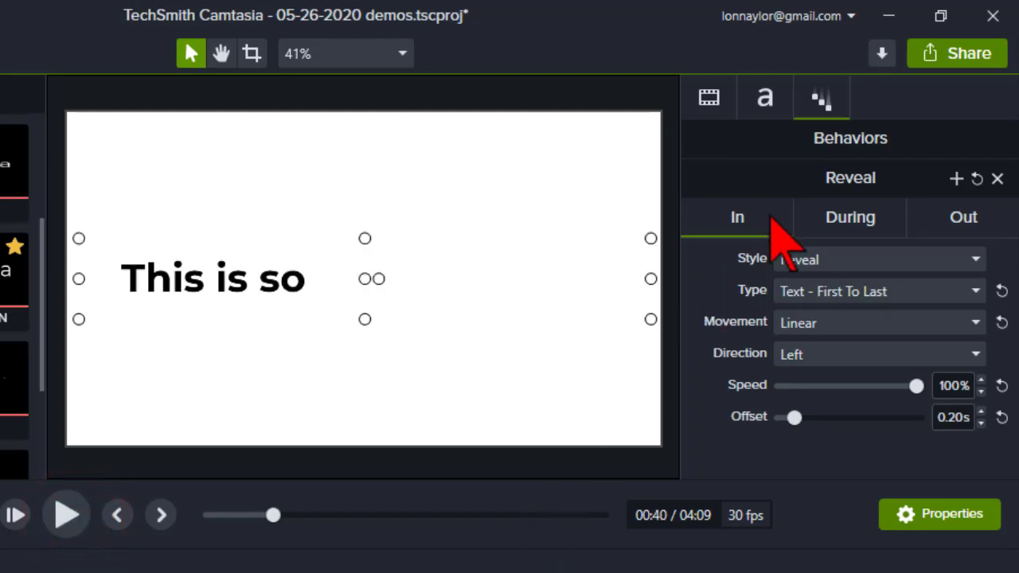
# Step: Set both the During and Out styles of the Reveal behavior to None
pyautogui.click(841, 214)
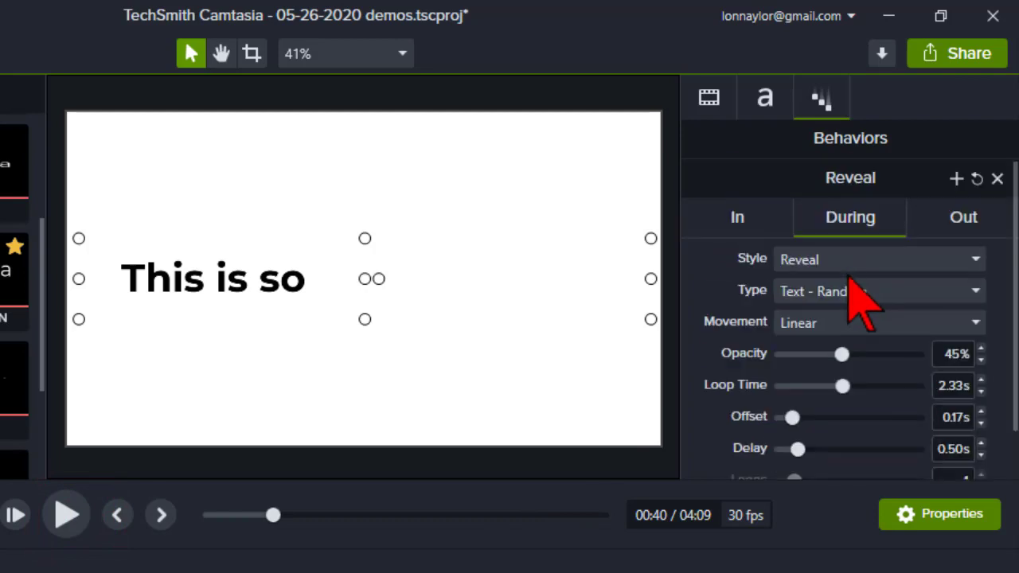
pyautogui.click(848, 259)
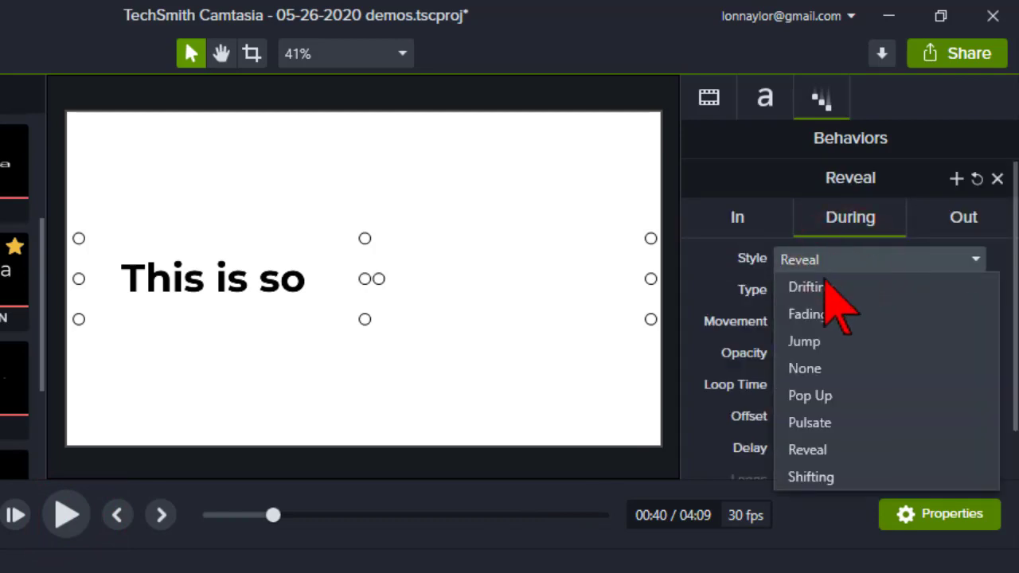
pyautogui.click(805, 368)
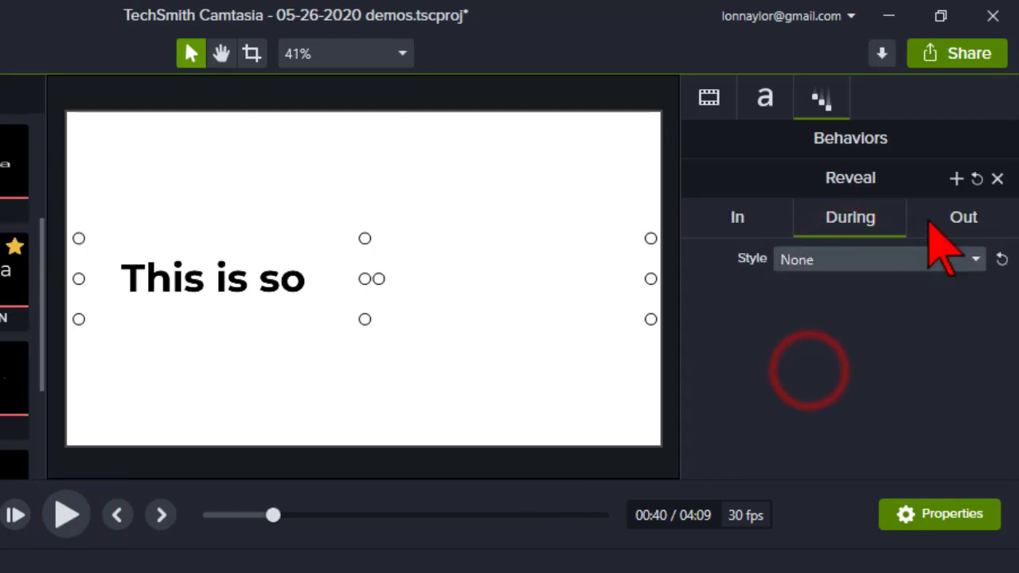
pyautogui.click(935, 219)
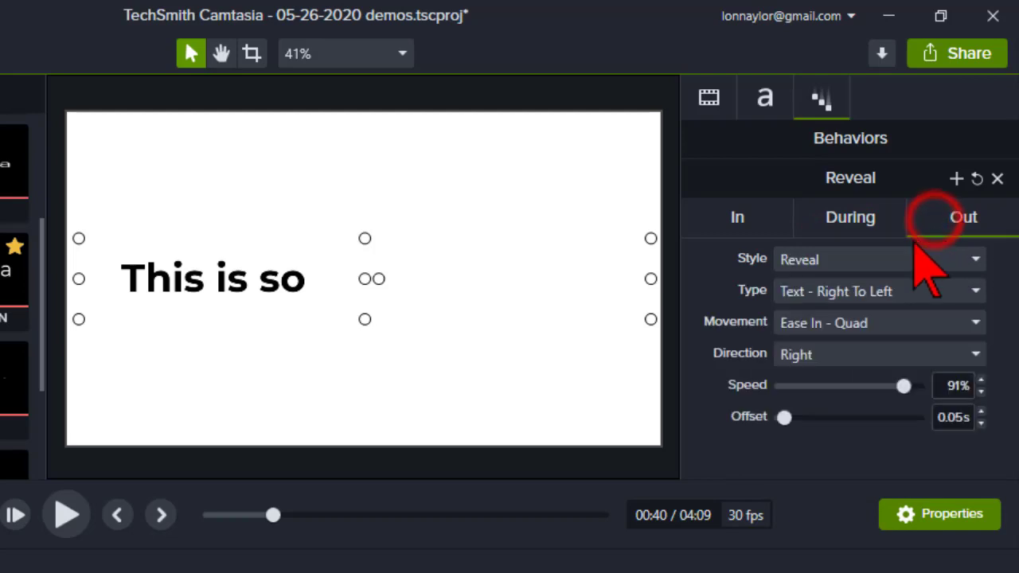
pyautogui.click(843, 261)
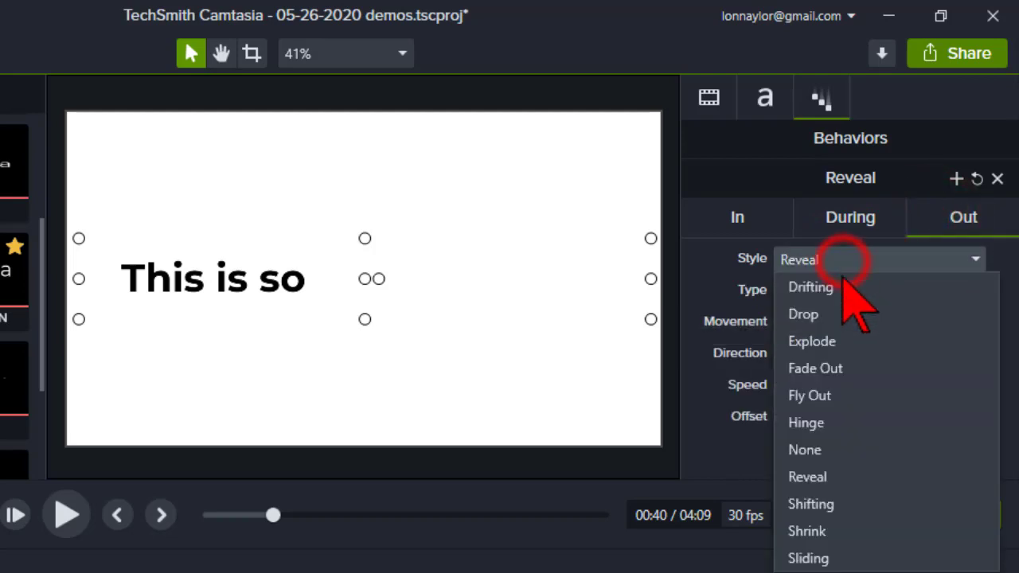
pyautogui.click(822, 449)
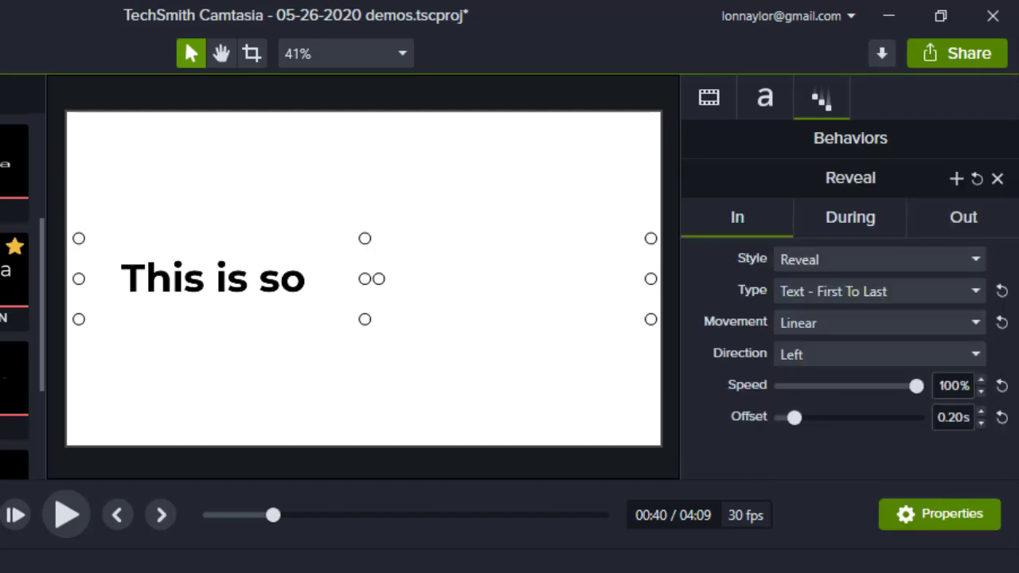
# Step: Preview the text clip's typing animation from its start with the During and Out phases disabled
pyautogui.moveTo(48, 567); pyautogui.dragTo(50, 566)
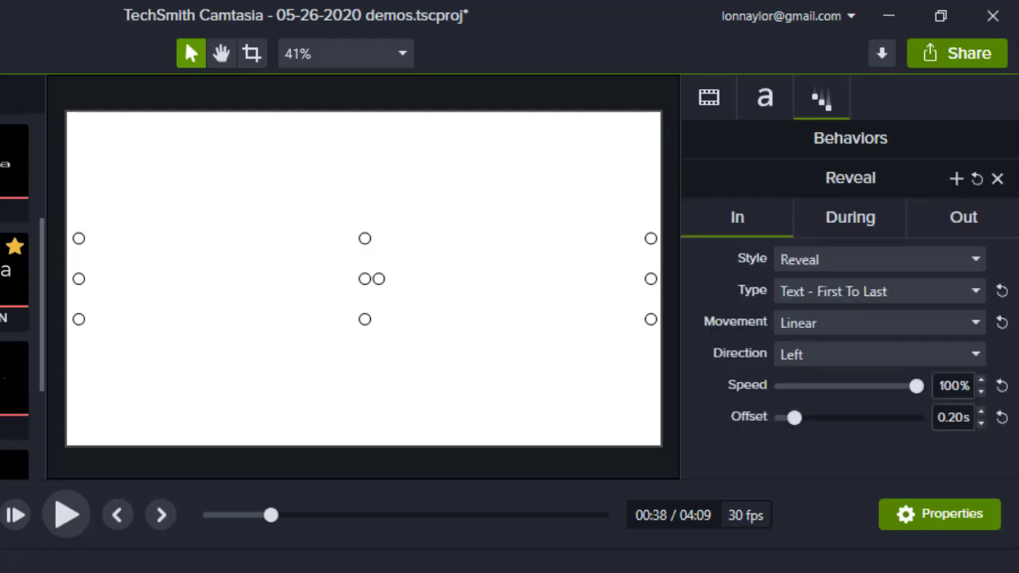
pyautogui.click(67, 516)
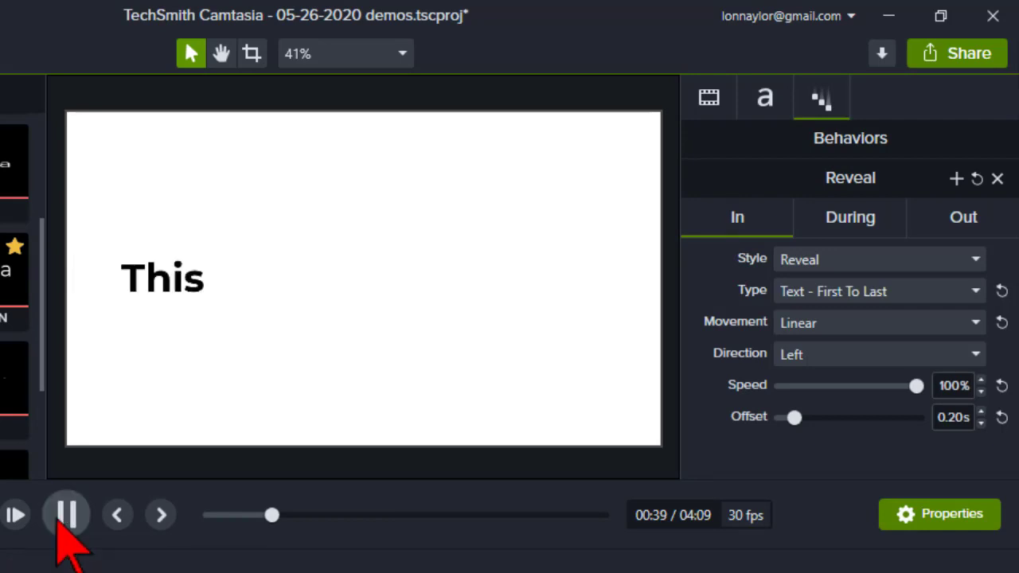
pyautogui.click(72, 517)
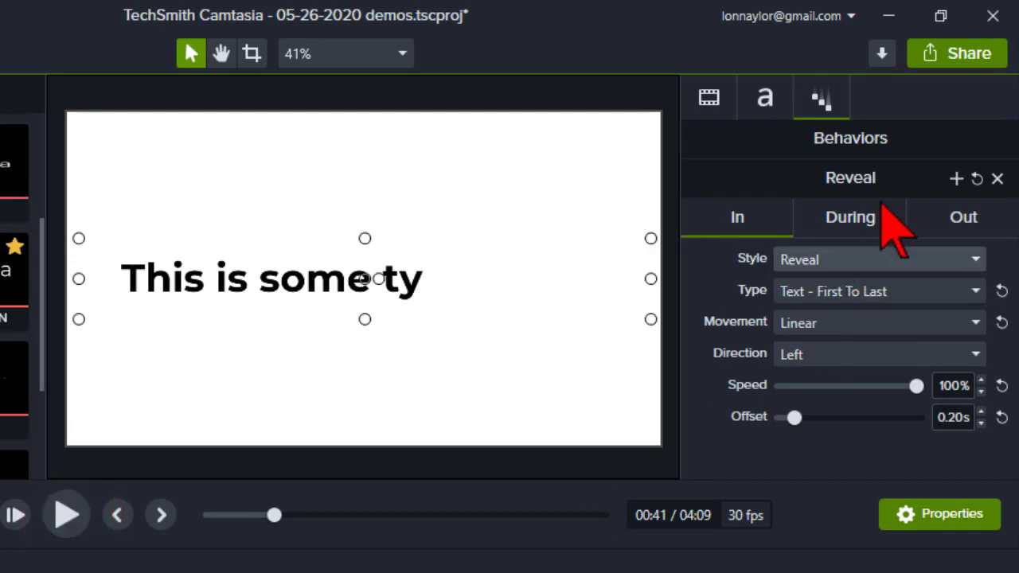
# Step: Save the customized Reveal behavior as a preset named Typing Text
pyautogui.click(956, 180)
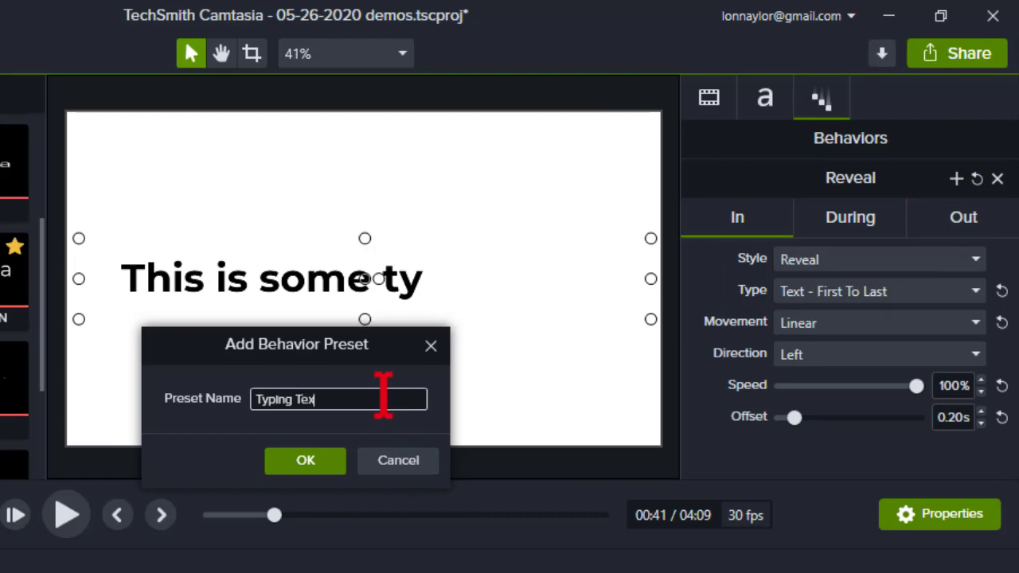
pyautogui.click(290, 464)
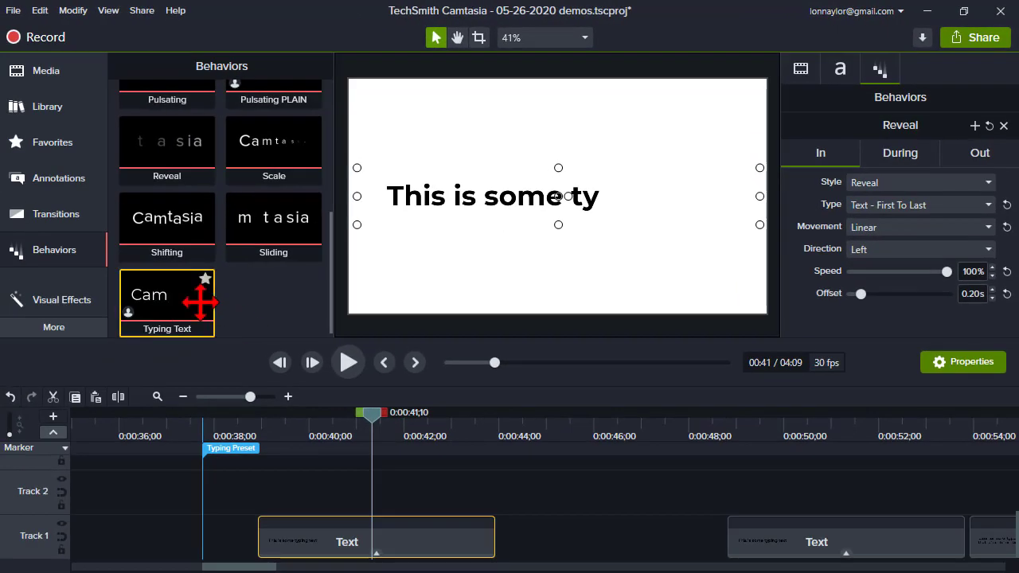
# Step: Scrub from the start of the first text clip towards its middle to examine the typing effect
pyautogui.click(772, 532)
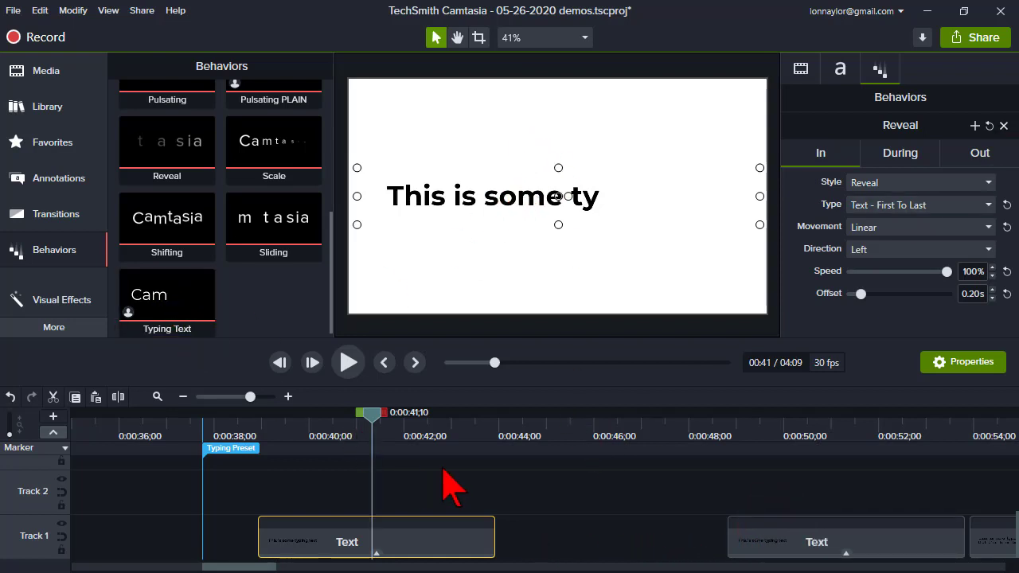
pyautogui.moveTo(375, 422); pyautogui.dragTo(262, 421)
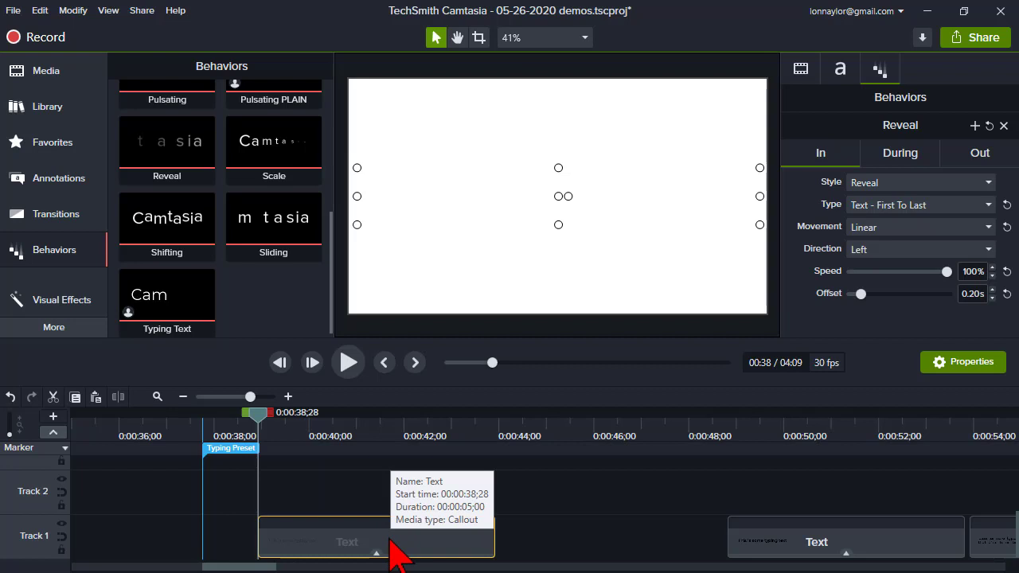
pyautogui.moveTo(262, 422); pyautogui.dragTo(397, 437)
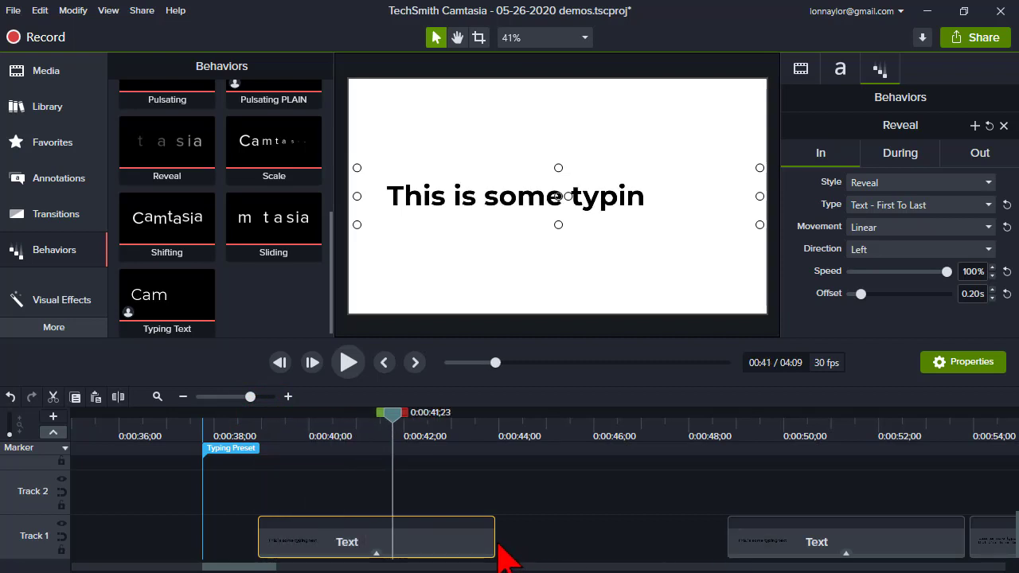
# Step: Try lengthening the first text clip to about 9 seconds, scrub through its typing animation, and restore its 5-second duration
pyautogui.moveTo(494, 542); pyautogui.dragTo(693, 539)
pyautogui.moveTo(284, 426); pyautogui.dragTo(427, 446)
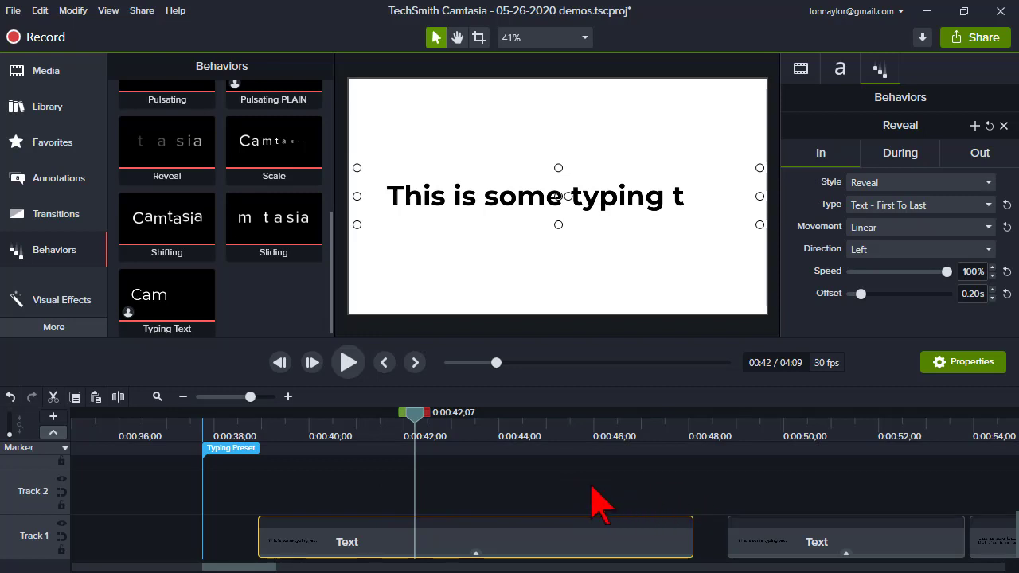
pyautogui.click(413, 414)
pyautogui.moveTo(410, 416); pyautogui.dragTo(268, 446)
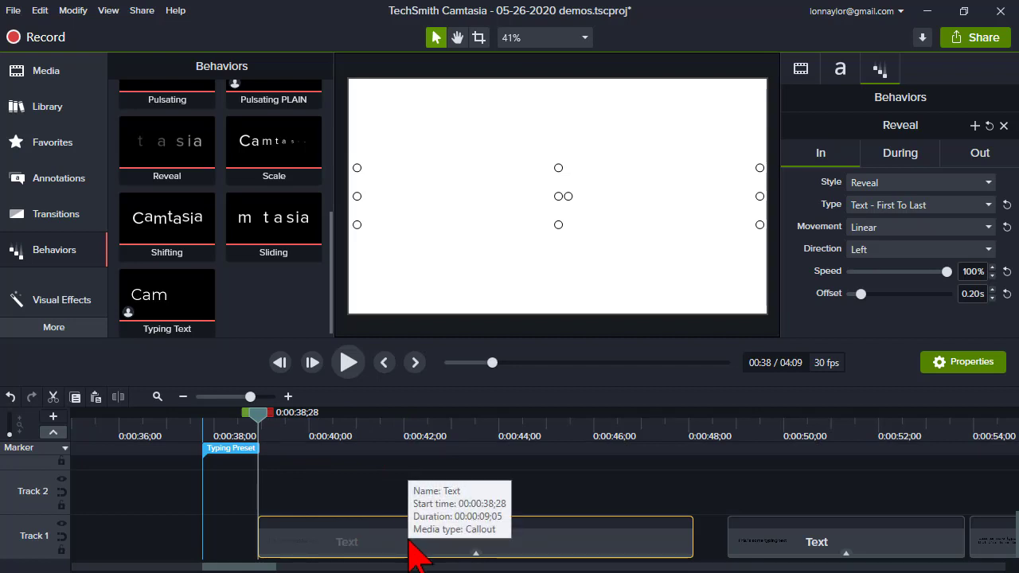
pyautogui.moveTo(686, 542); pyautogui.dragTo(495, 546)
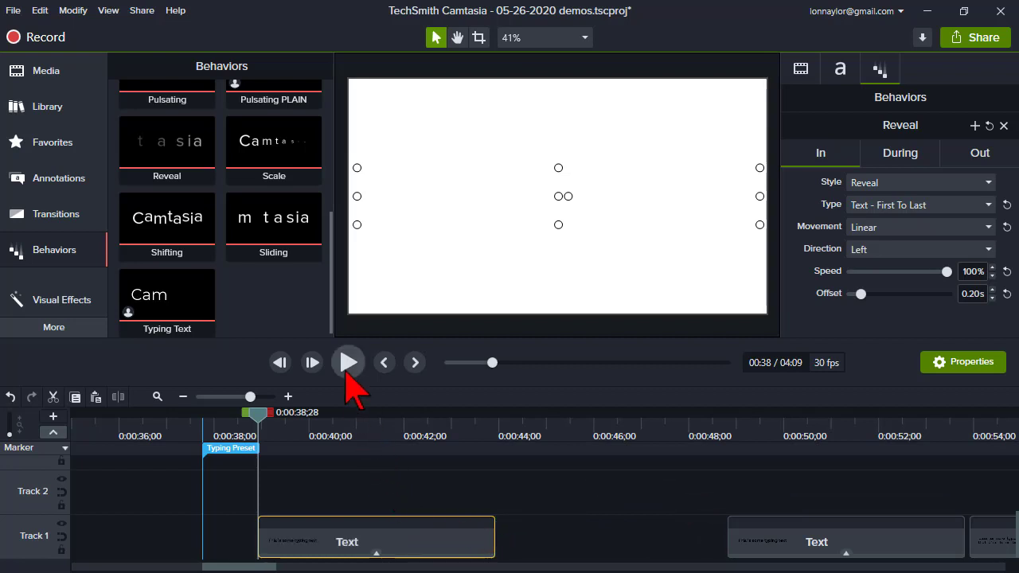
# Step: Play the first text clip, set its Reveal In offset to 0.10 s, and replay it to compare the typing pace
pyautogui.click(347, 364)
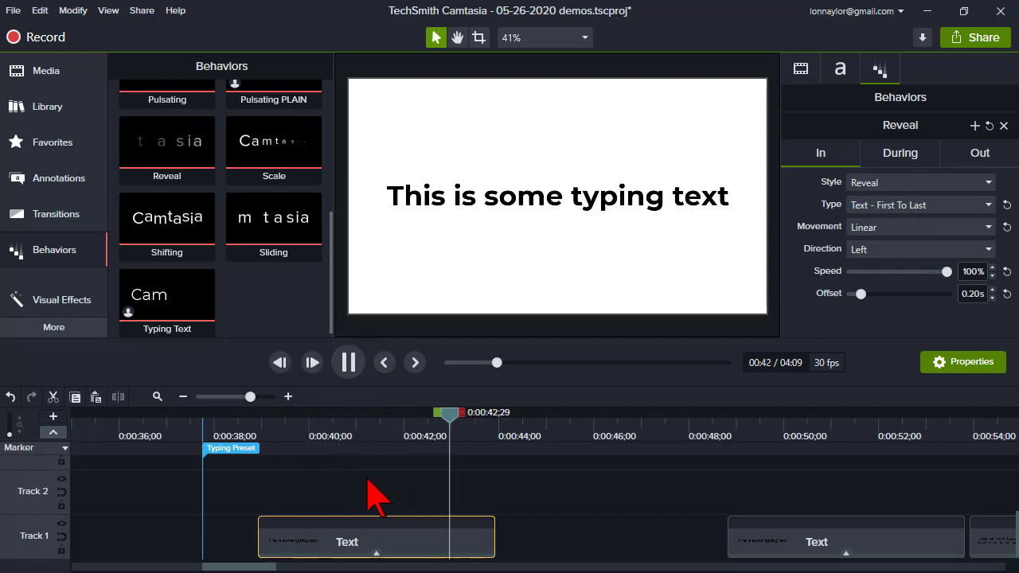
pyautogui.click(349, 362)
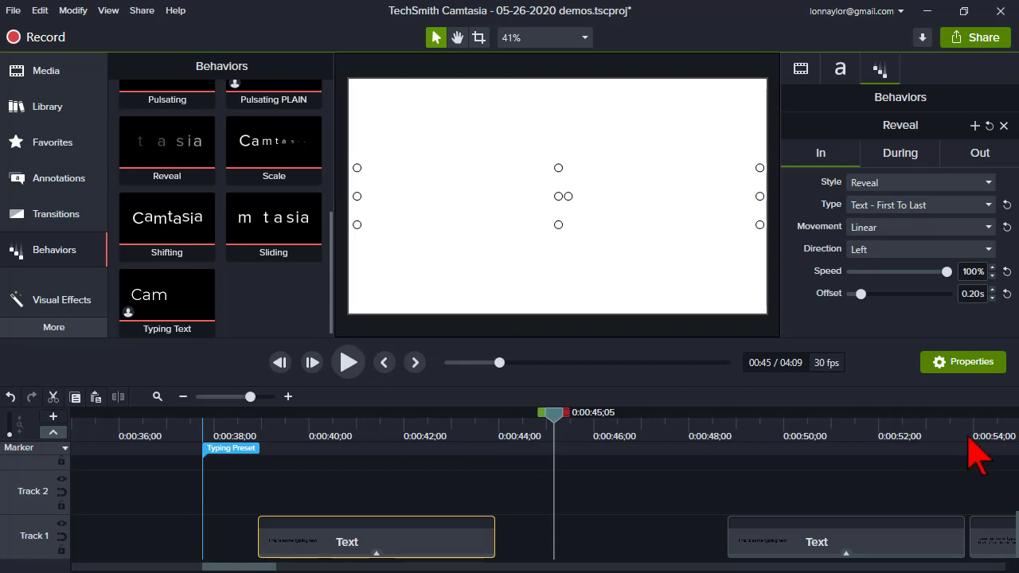
pyautogui.click(972, 294)
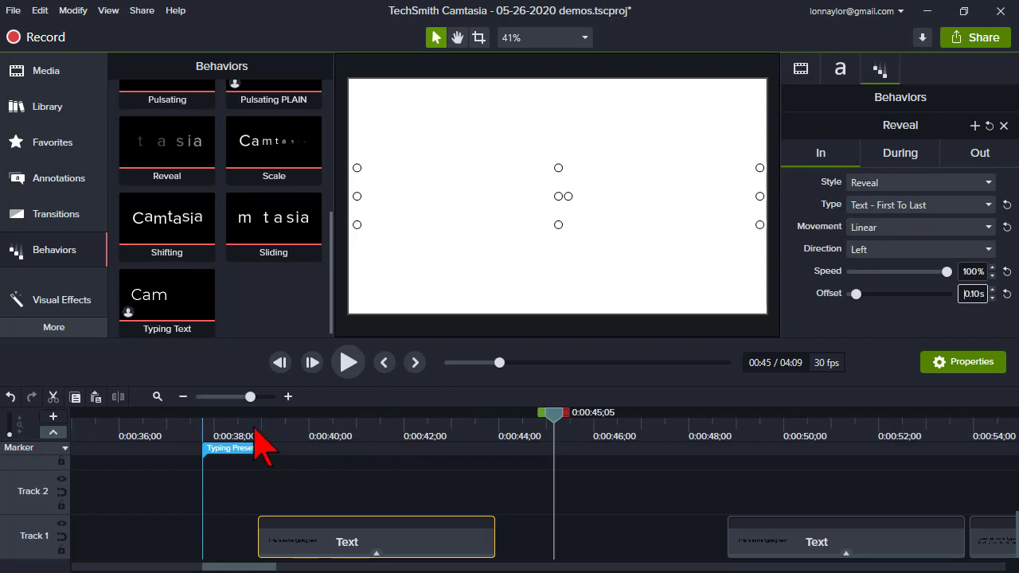
pyautogui.click(254, 434)
pyautogui.click(348, 363)
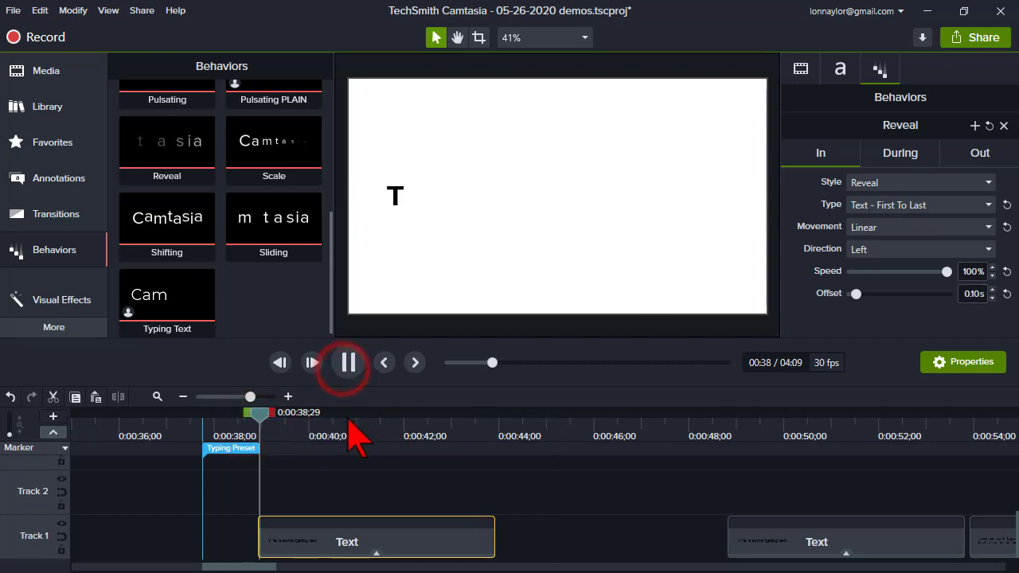
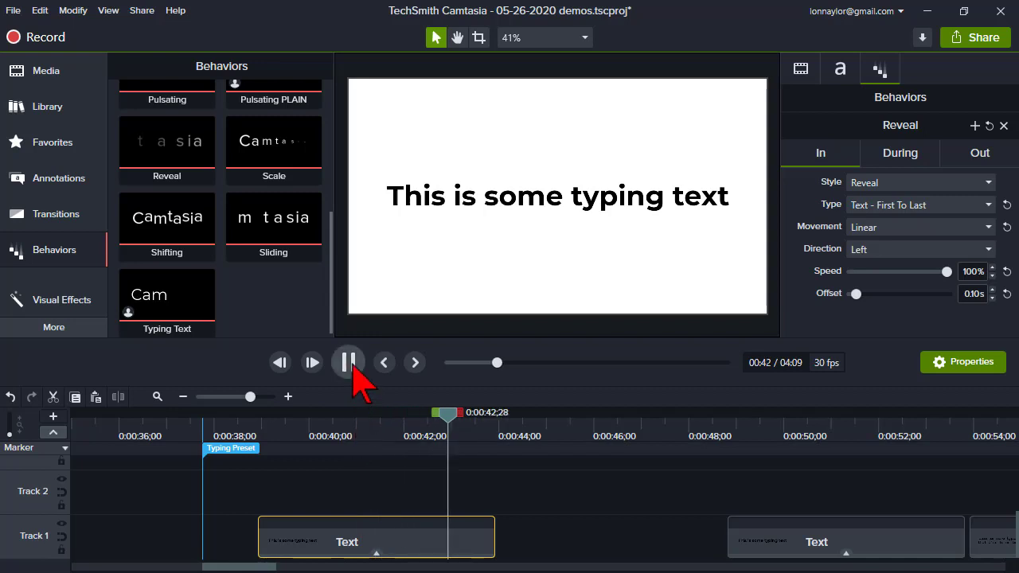
pyautogui.click(350, 366)
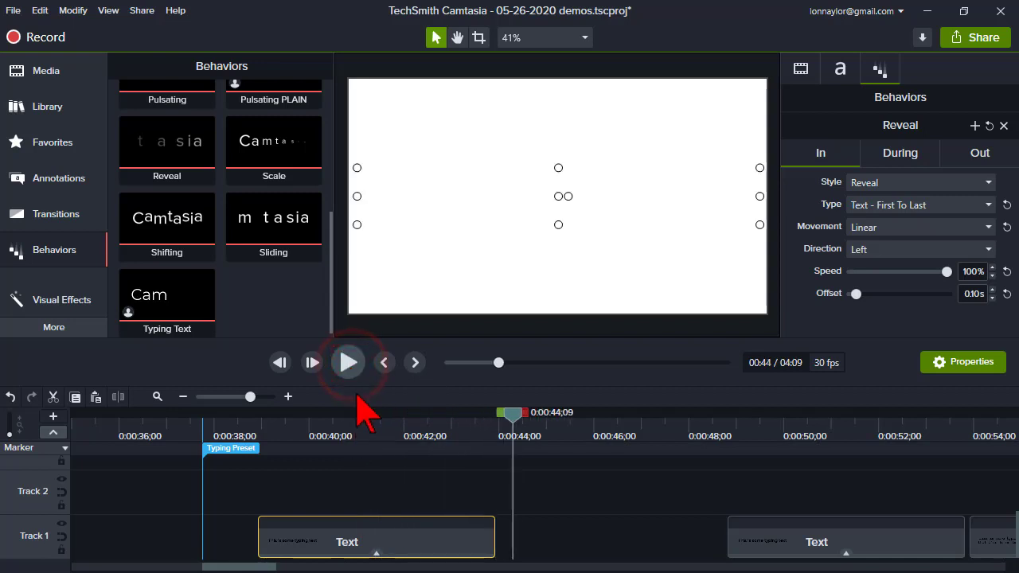
# Step: Move the first text clip to start at about 0:00:38;01 and paste a copy directly after it on Track 1
pyautogui.moveTo(354, 539); pyautogui.dragTo(311, 533)
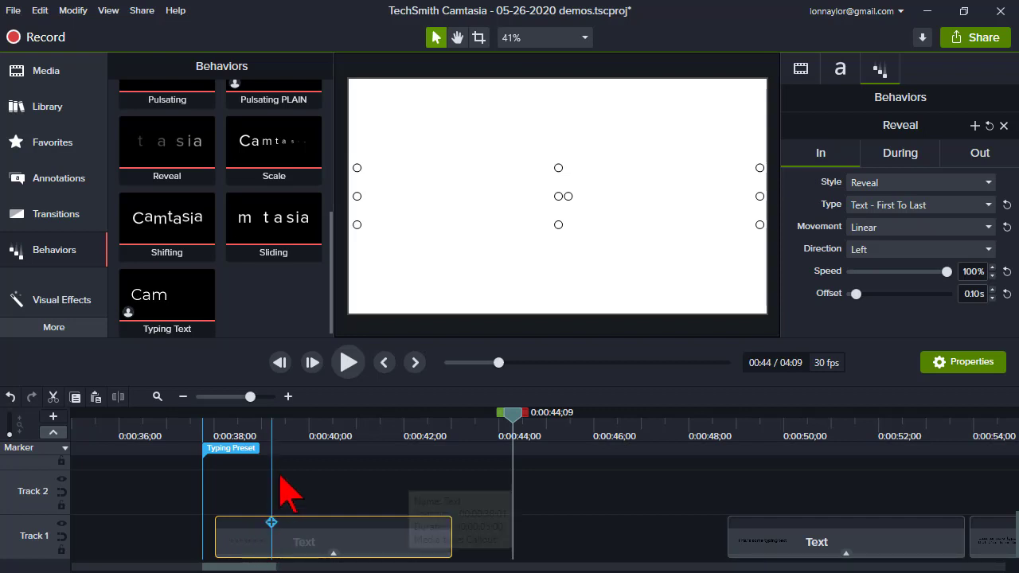
pyautogui.rightClick(312, 531)
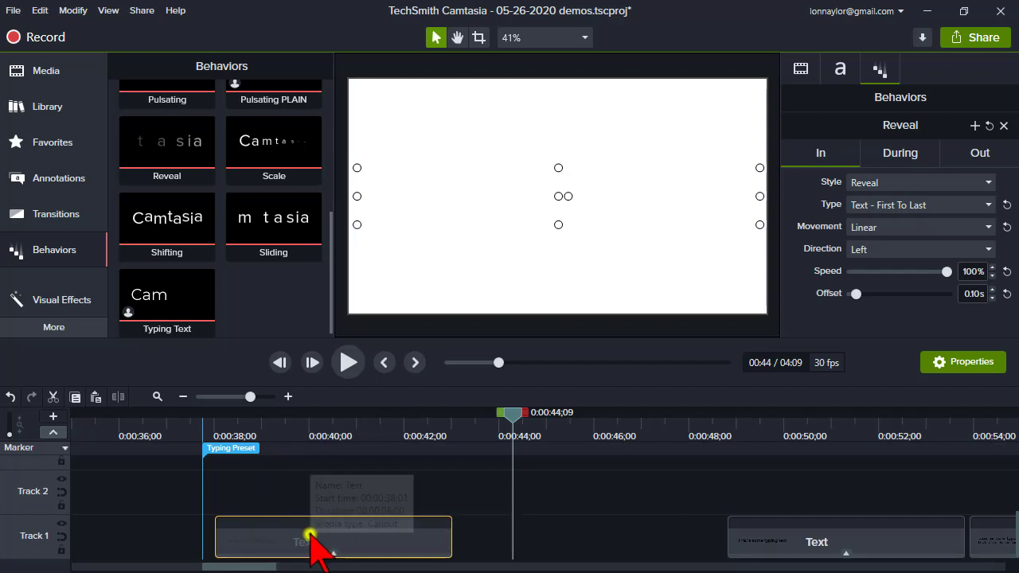
pyautogui.click(343, 180)
pyautogui.click(342, 548)
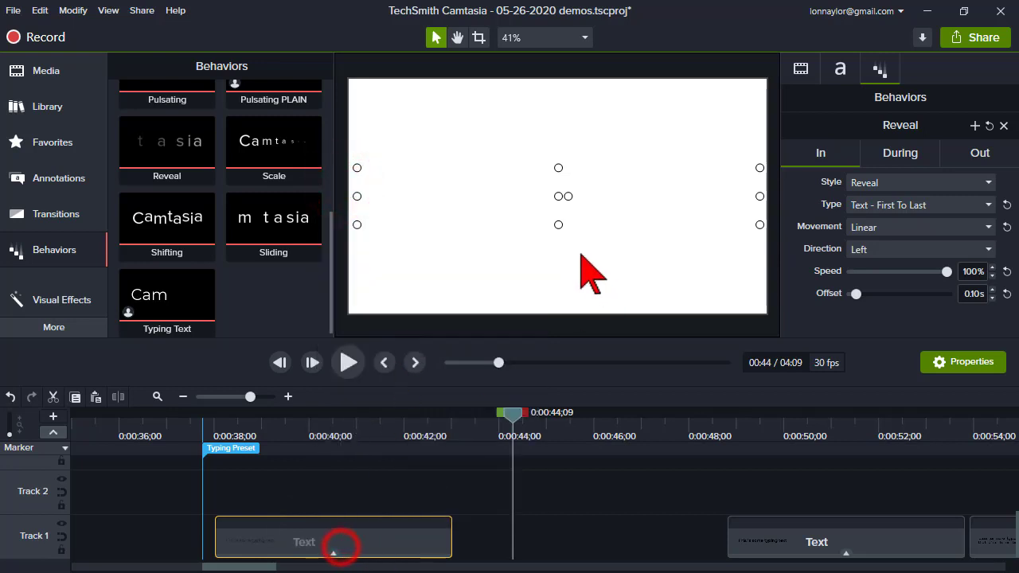
pyautogui.click(344, 430)
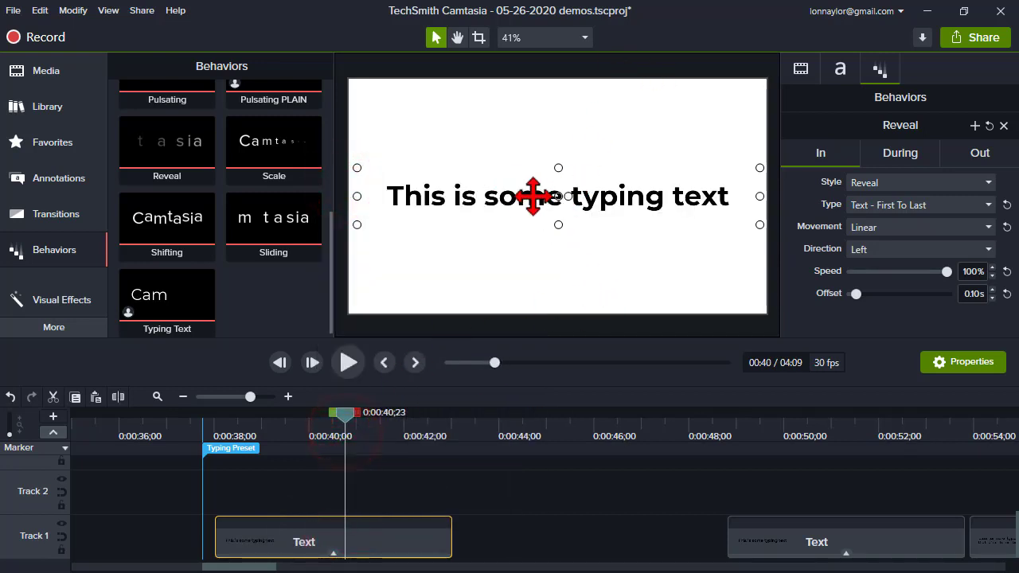
pyautogui.click(453, 420)
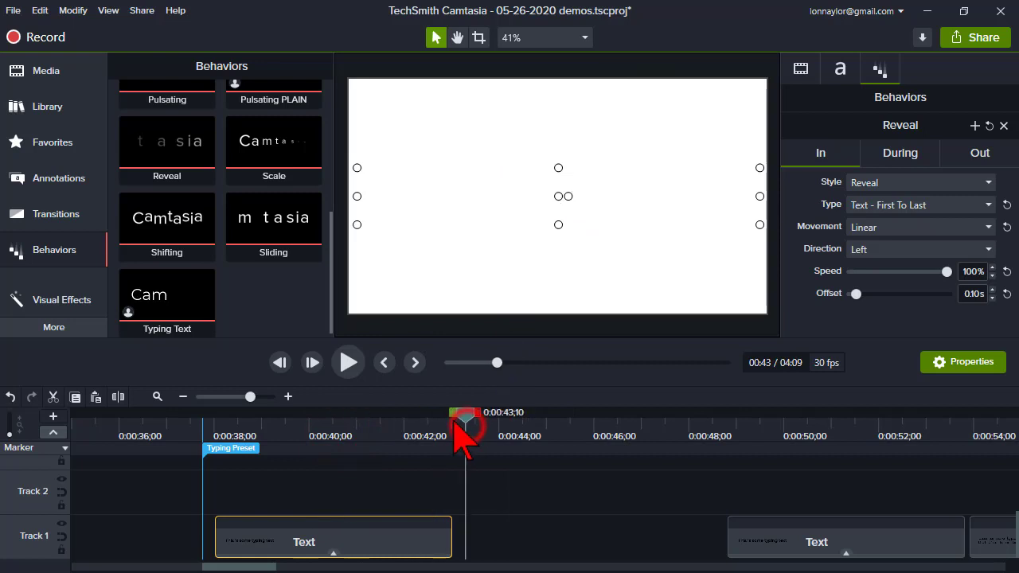
pyautogui.click(463, 485)
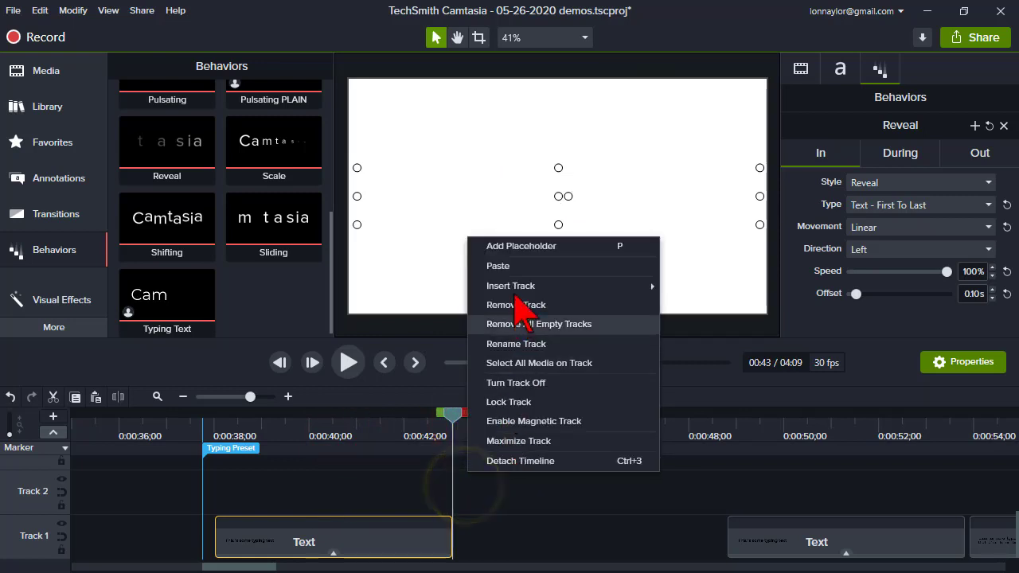
pyautogui.click(513, 263)
pyautogui.moveTo(538, 489); pyautogui.dragTo(532, 570)
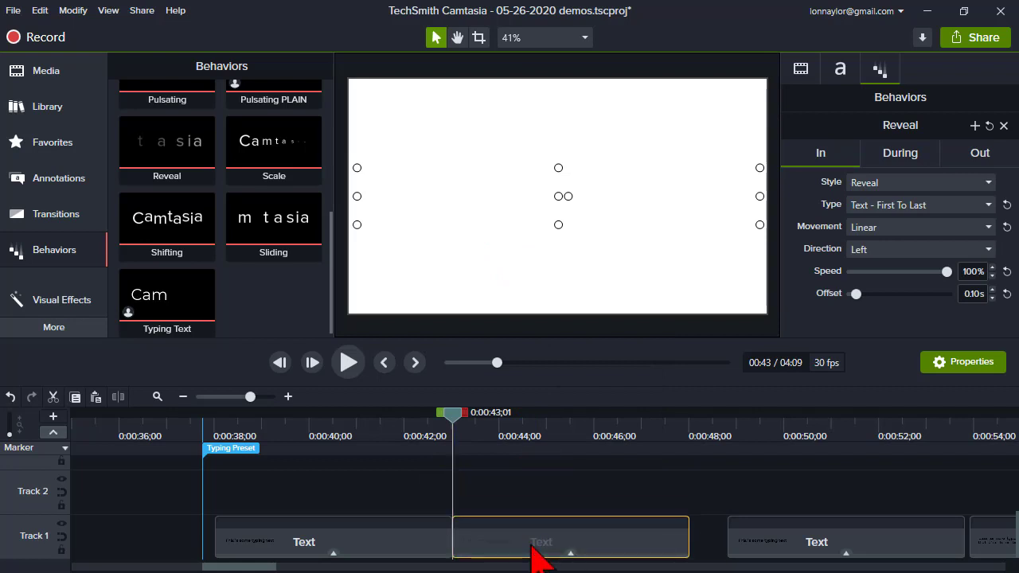
# Step: Remove the Reveal behavior from the duplicated text clip and scrub across both clips to check the handover
pyautogui.click(527, 541)
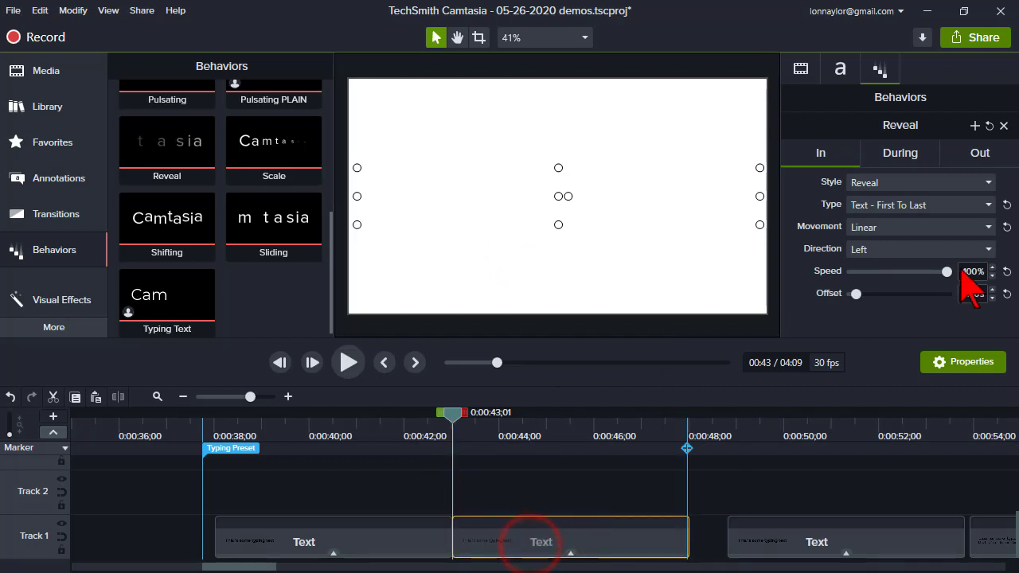
pyautogui.click(1004, 125)
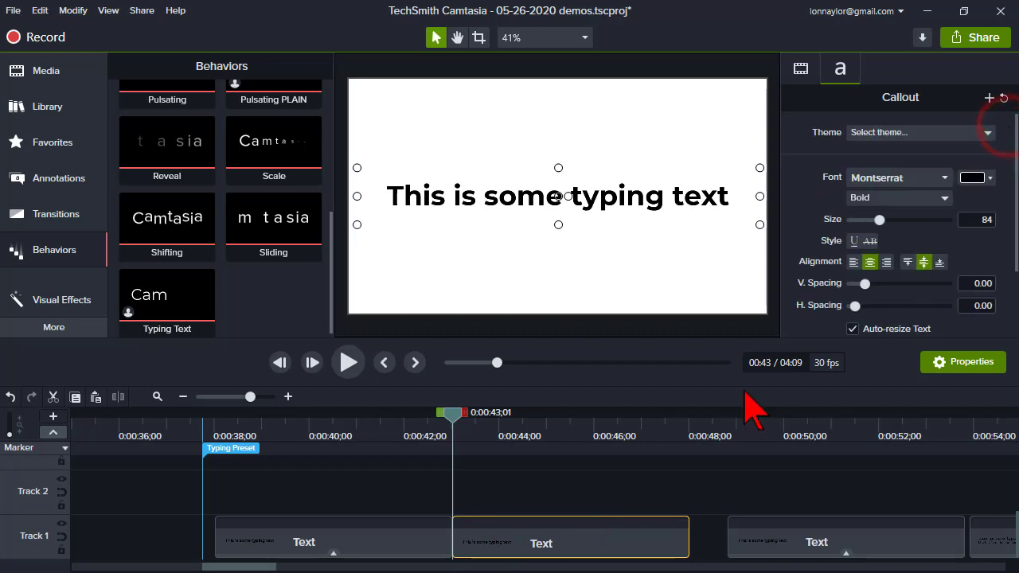
pyautogui.click(375, 426)
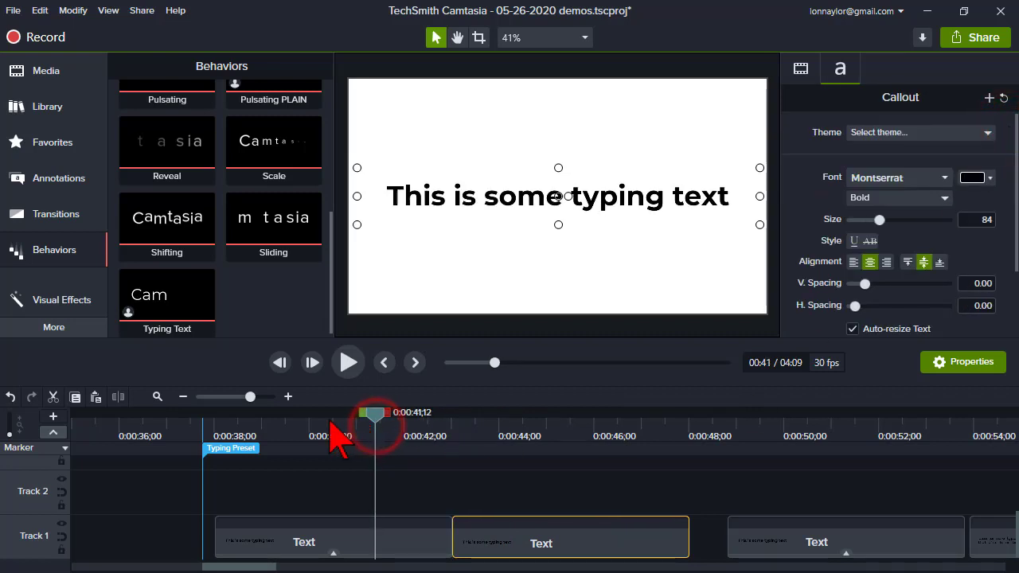
pyautogui.click(263, 423)
pyautogui.moveTo(274, 421); pyautogui.dragTo(452, 448)
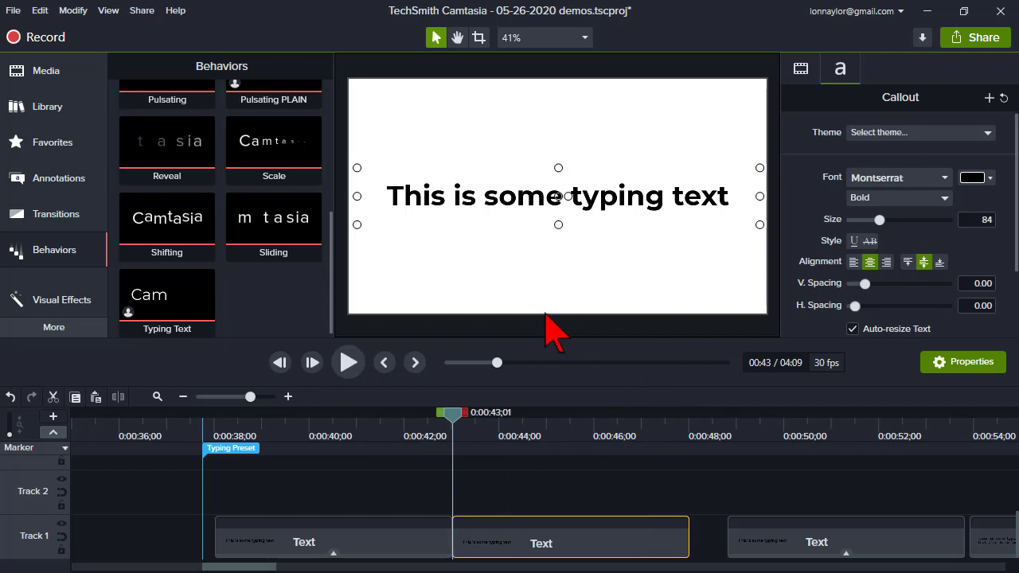
pyautogui.click(345, 436)
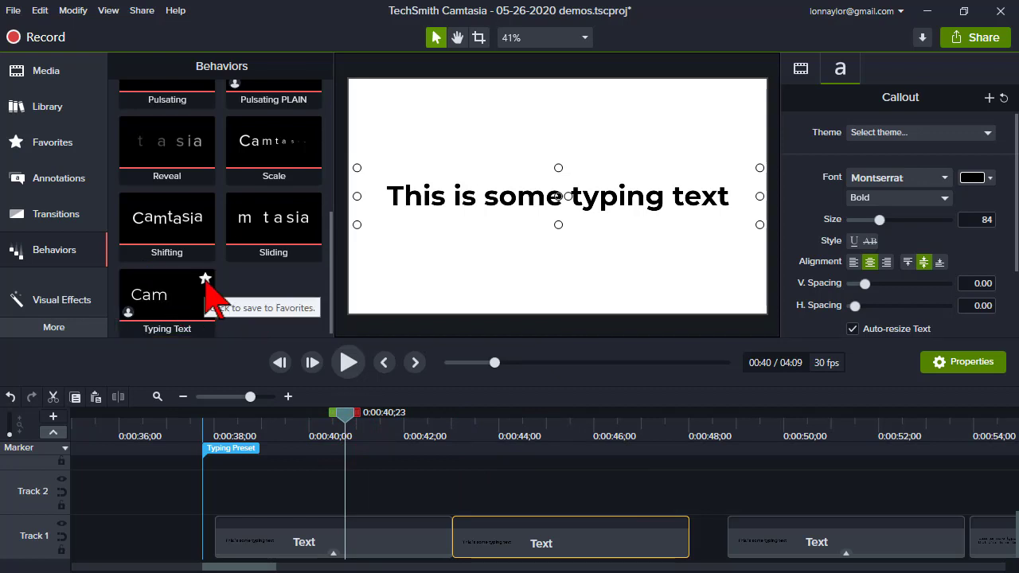
pyautogui.click(299, 426)
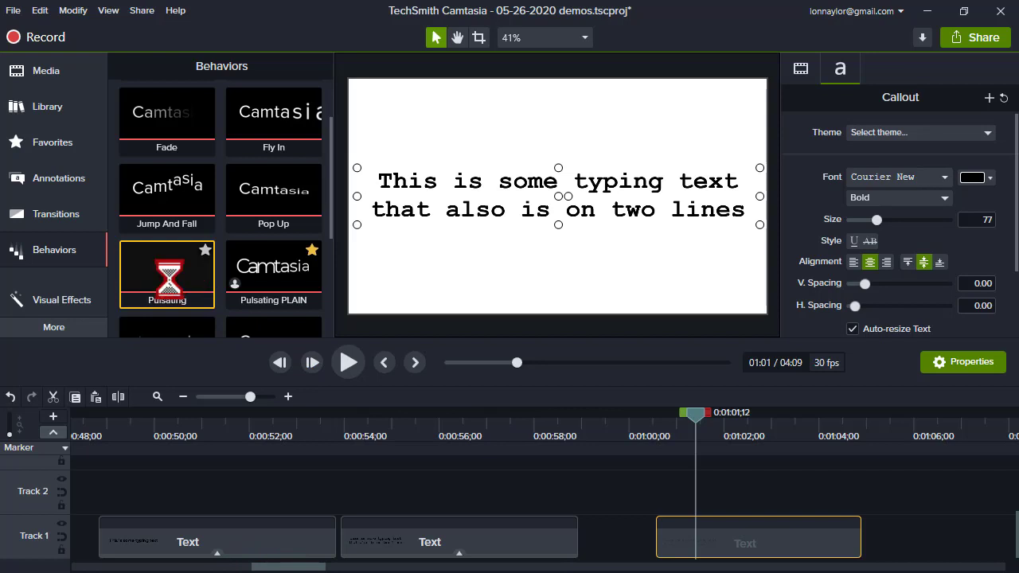
# Step: Apply the Pulsating behavior to the two-line Courier New text clip near 1:01 and play it
pyautogui.moveTo(162, 279); pyautogui.dragTo(701, 552)
pyautogui.click(348, 362)
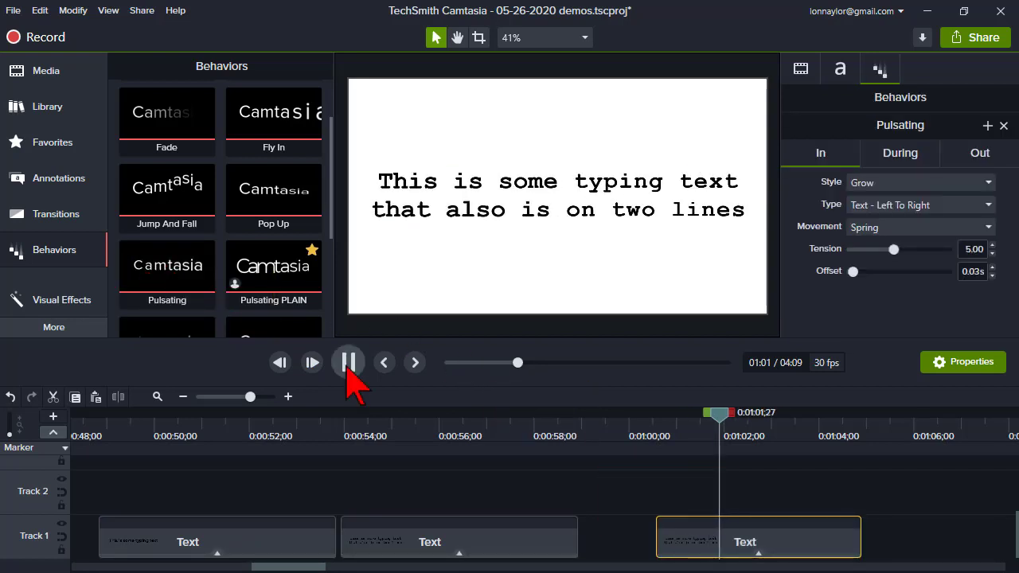
pyautogui.click(348, 362)
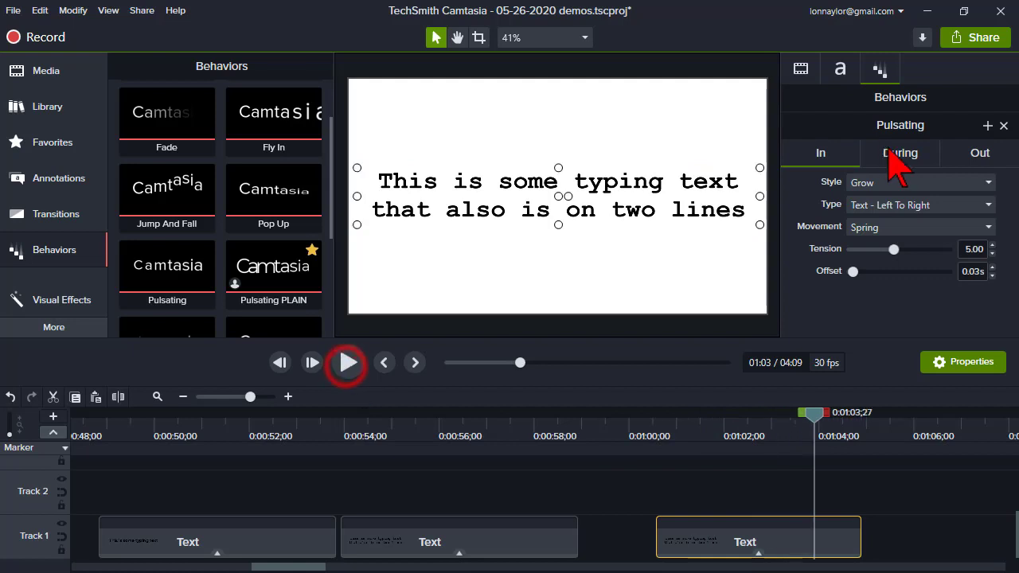
# Step: Set the During style of the two-line text clip's Pulsating behavior to None
pyautogui.click(898, 154)
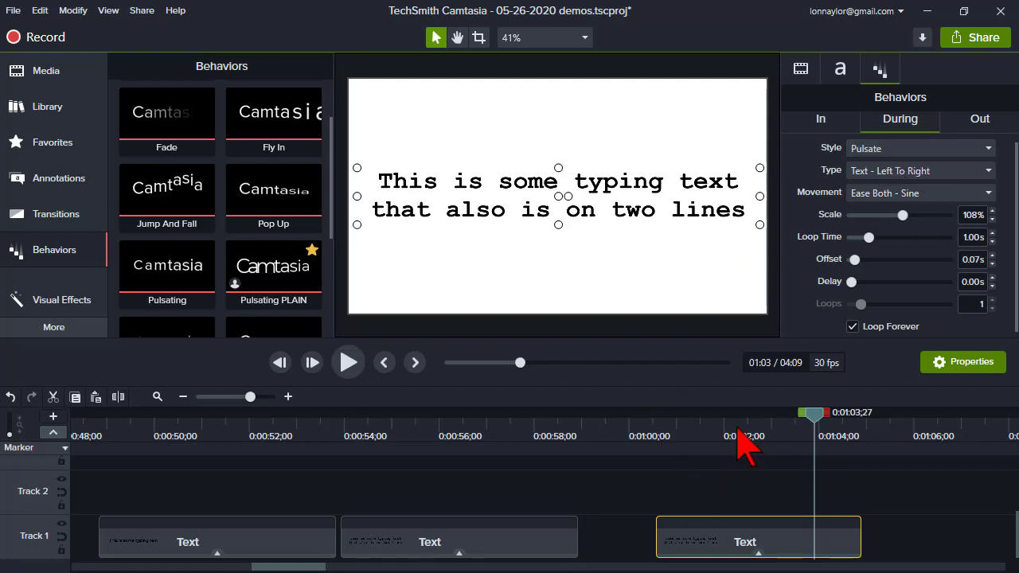
pyautogui.click(868, 150)
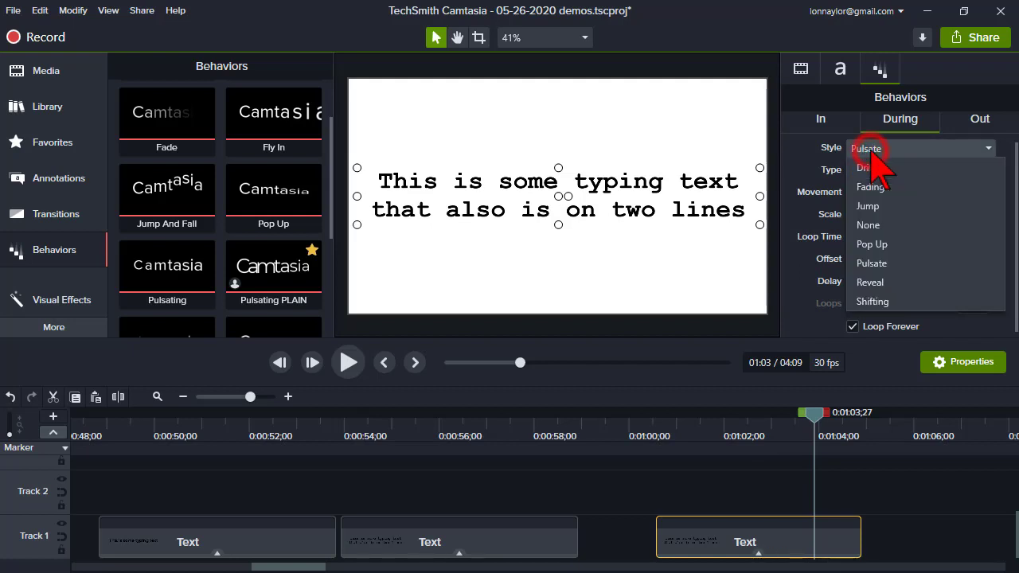
pyautogui.click(882, 225)
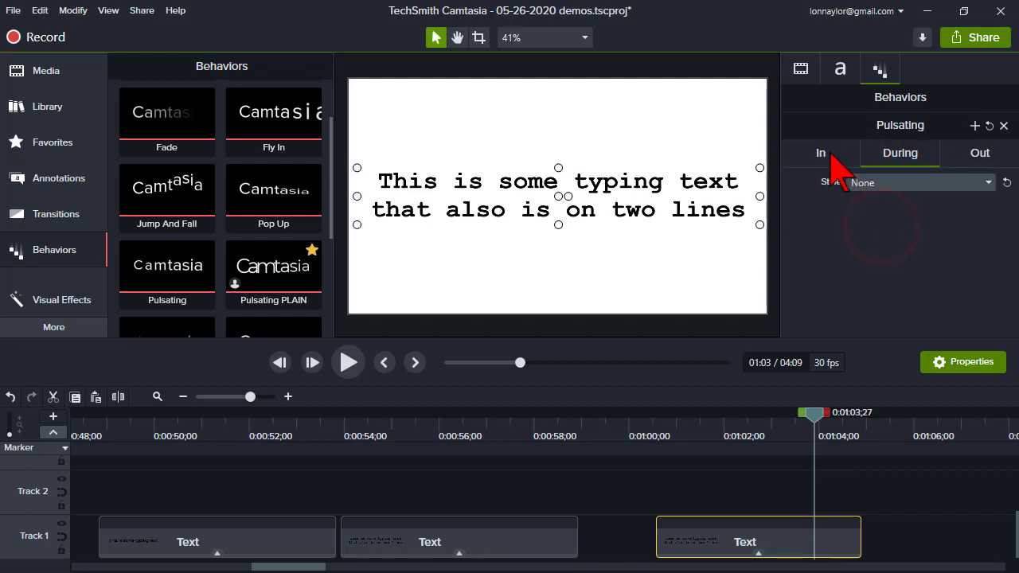
# Step: Review the Pulsating behavior's In and During settings and save the customized behavior as a preset named Pulsating
pyautogui.click(827, 154)
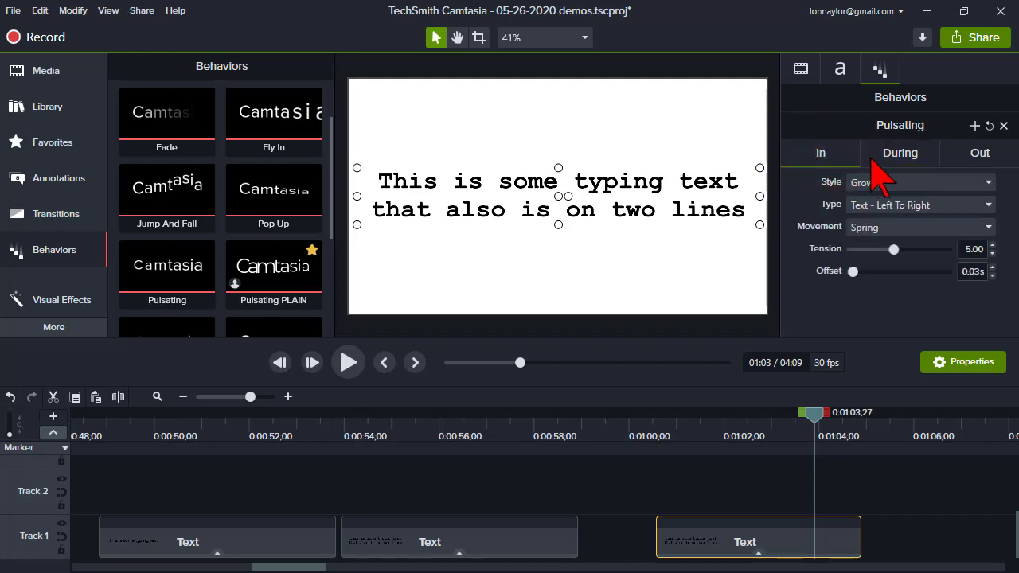
pyautogui.click(896, 156)
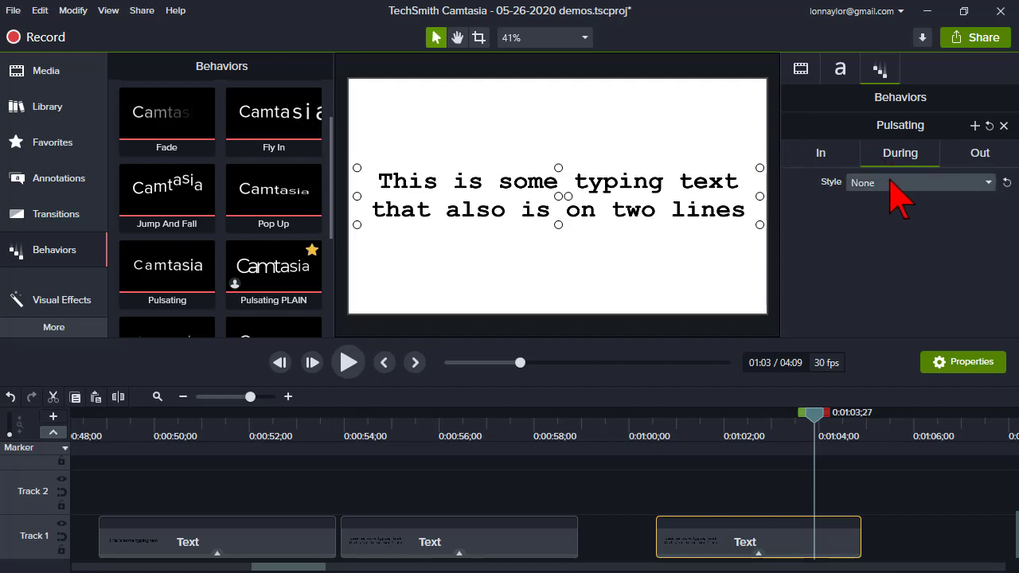
pyautogui.click(897, 182)
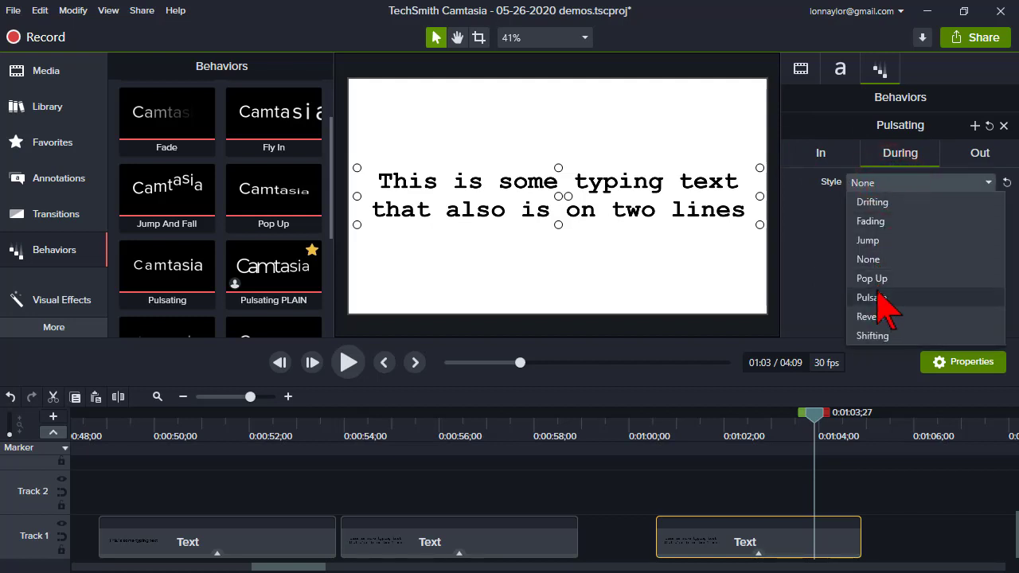
pyautogui.click(879, 153)
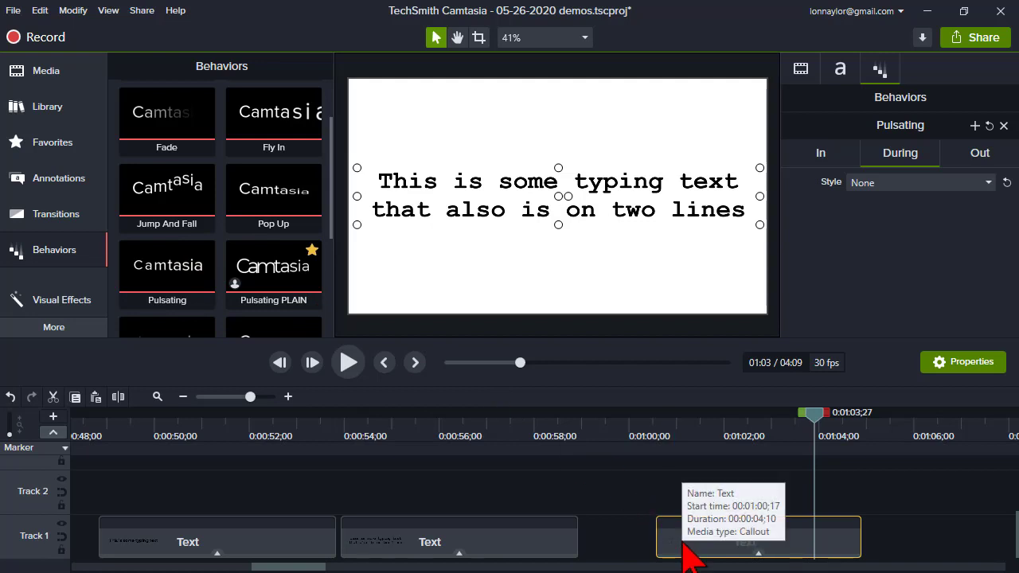
pyautogui.click(974, 127)
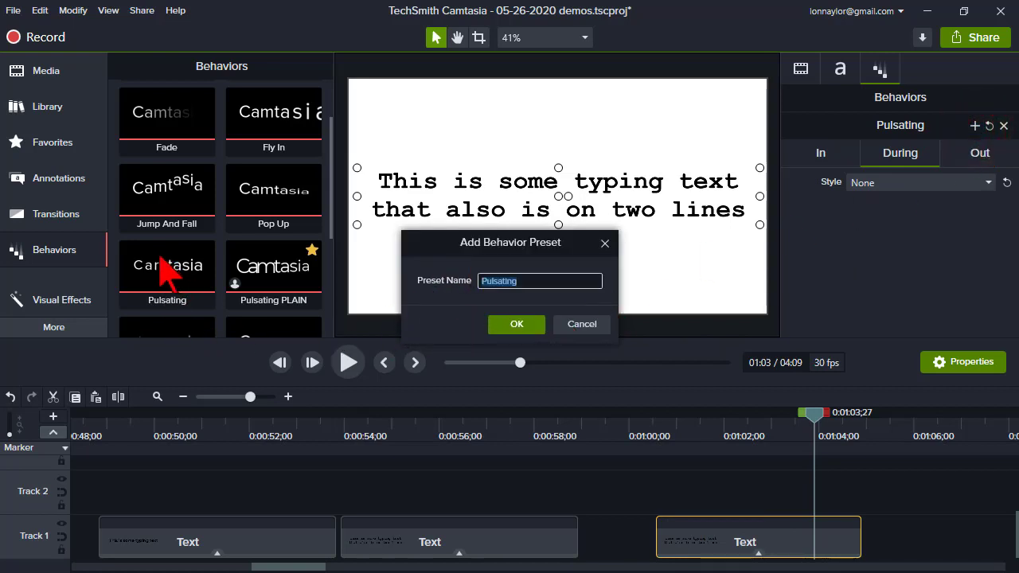
pyautogui.click(513, 326)
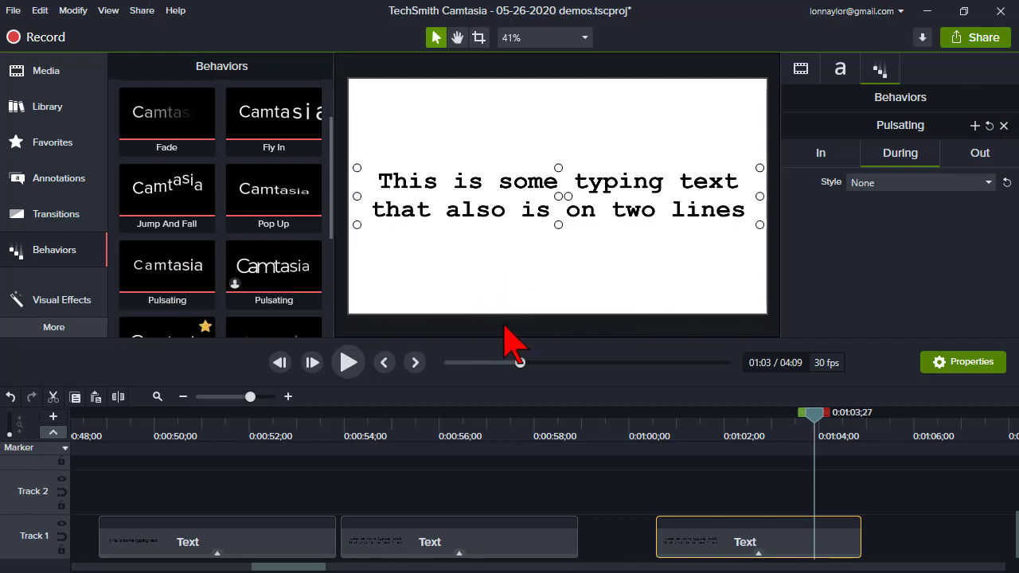
# Step: Delete the default Pulsating behavior from the behavior presets
pyautogui.scroll(-3, 229, 282)
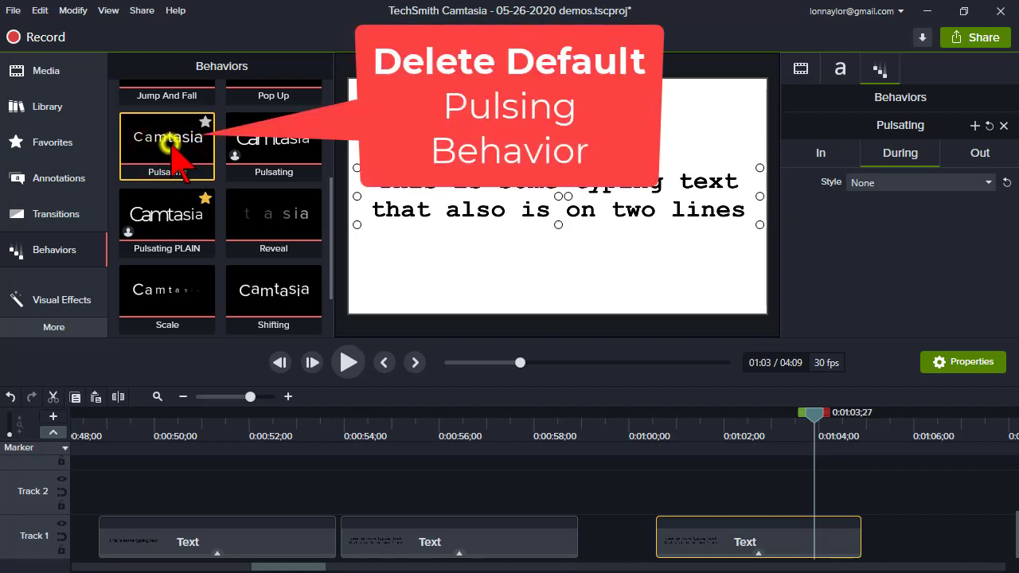
pyautogui.rightClick(173, 152)
pyautogui.click(245, 196)
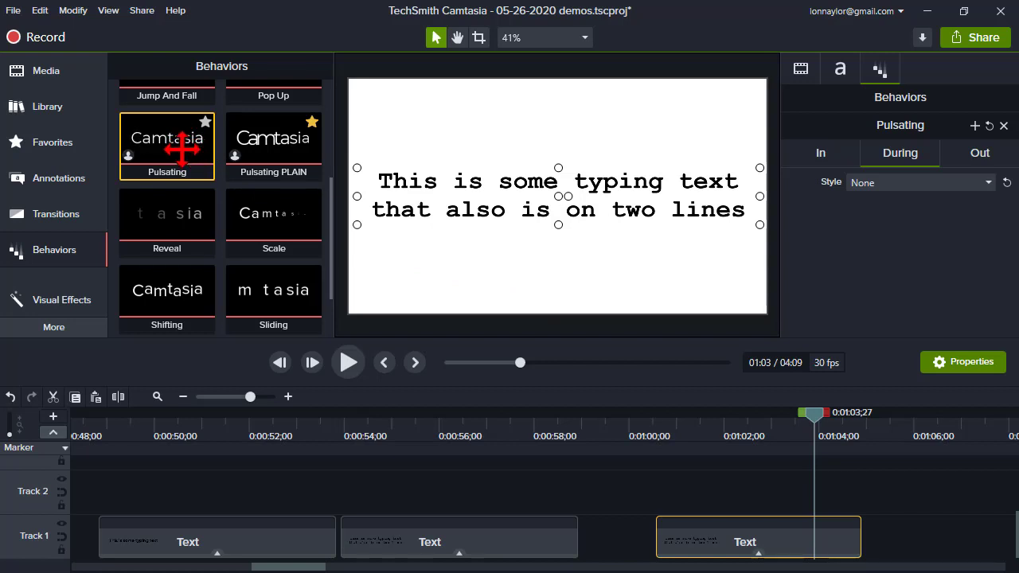
# Step: Restore all default behaviors in the behavior presets
pyautogui.rightClick(210, 156)
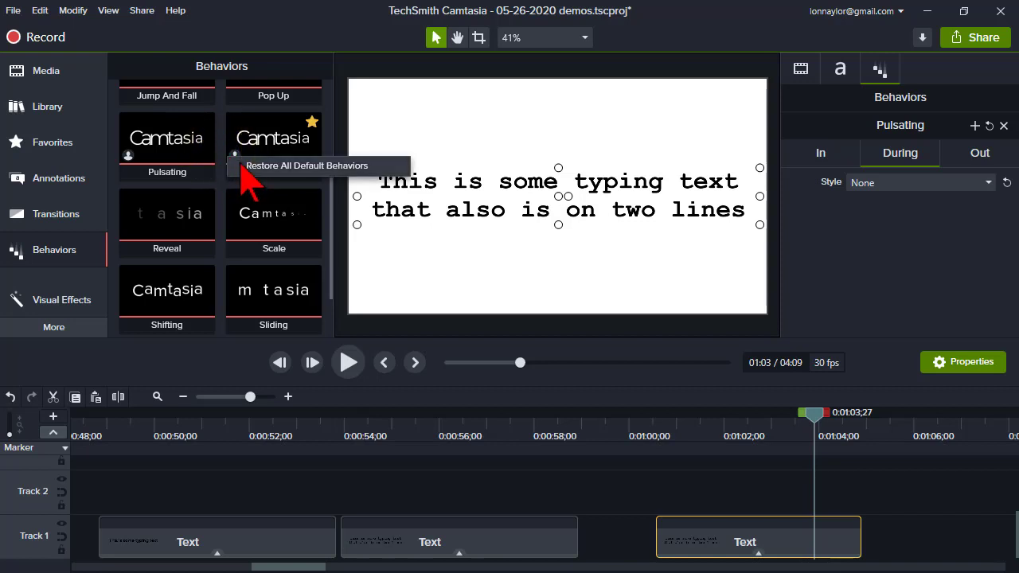
pyautogui.click(319, 165)
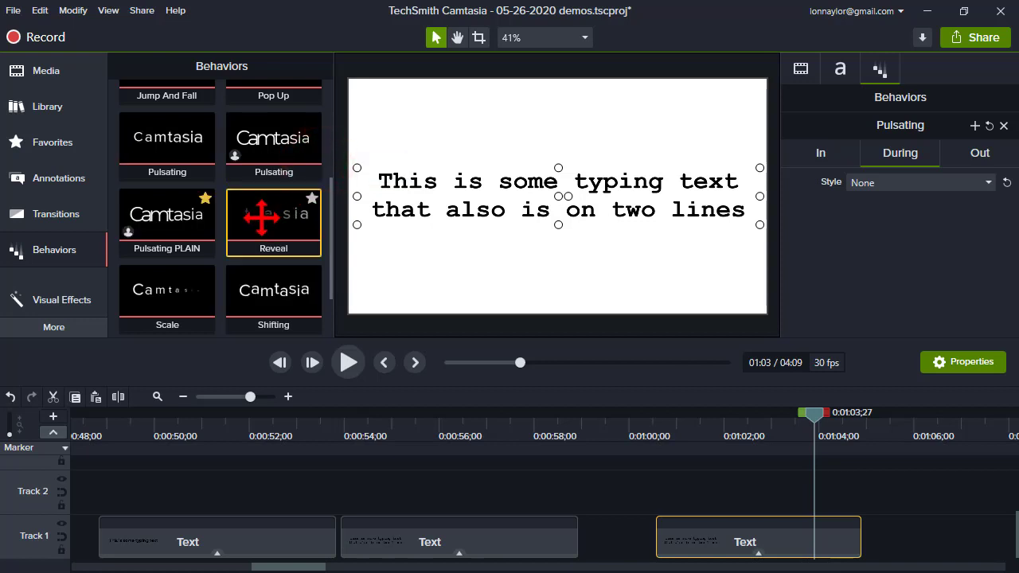
# Step: Check the two-line text clip at about 0:01:01;18 and view the options available for the custom Pulsating preset
pyautogui.click(707, 429)
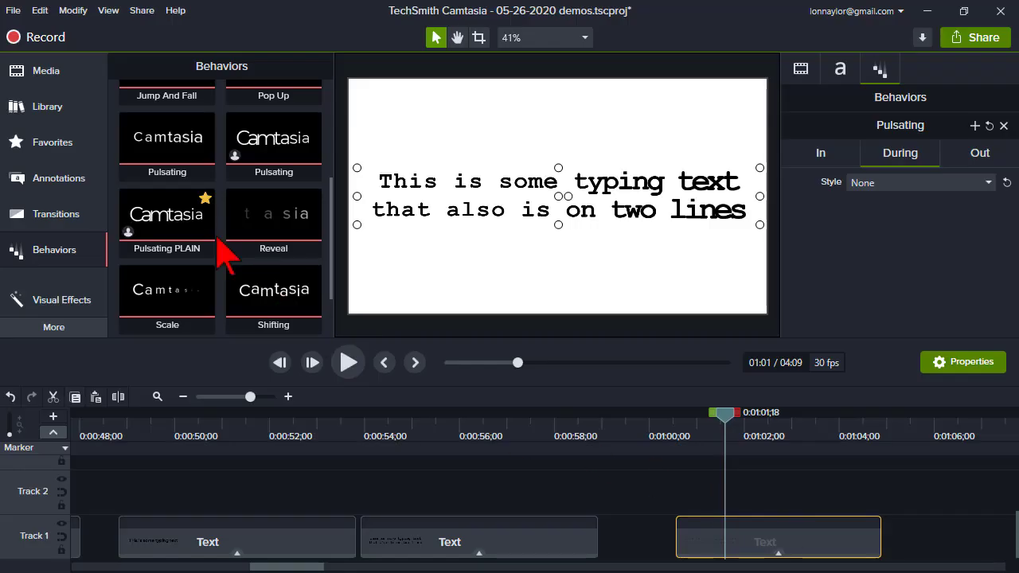
pyautogui.rightClick(263, 157)
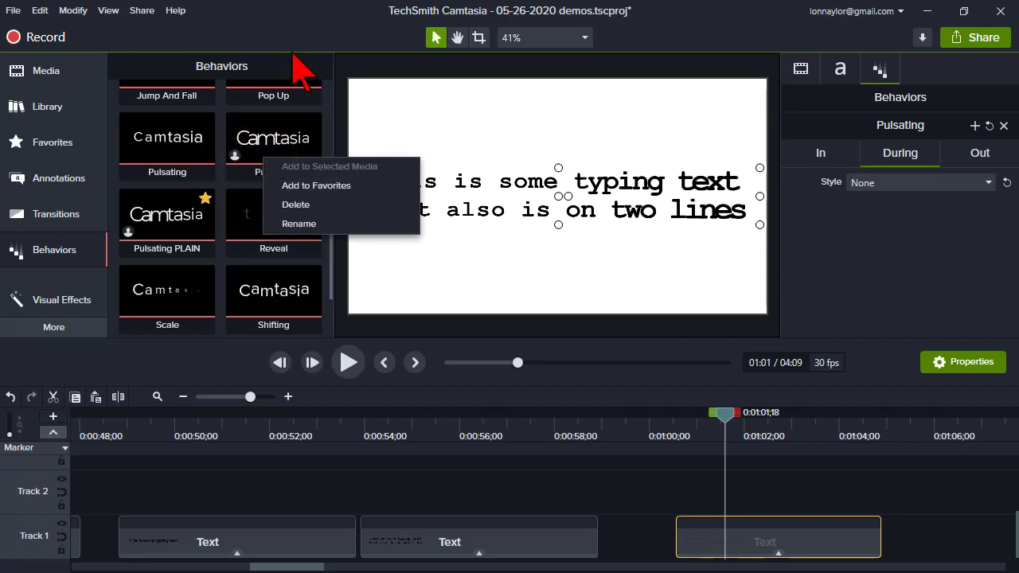
pyautogui.click(289, 13)
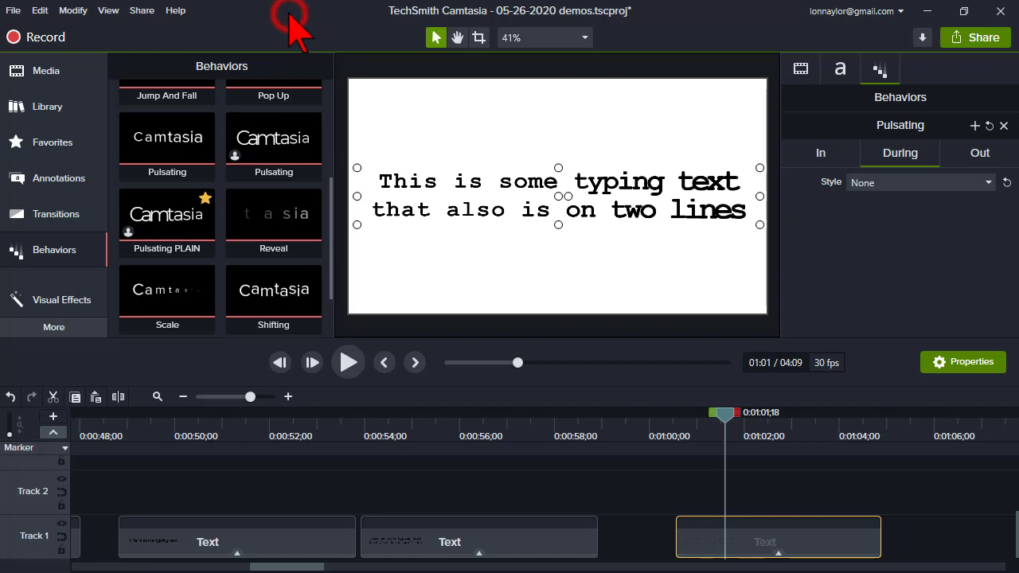
# Step: Select Custom Tool Presets under Tools for a Camtasia package export, and close the export without producing a file
pyautogui.click(16, 13)
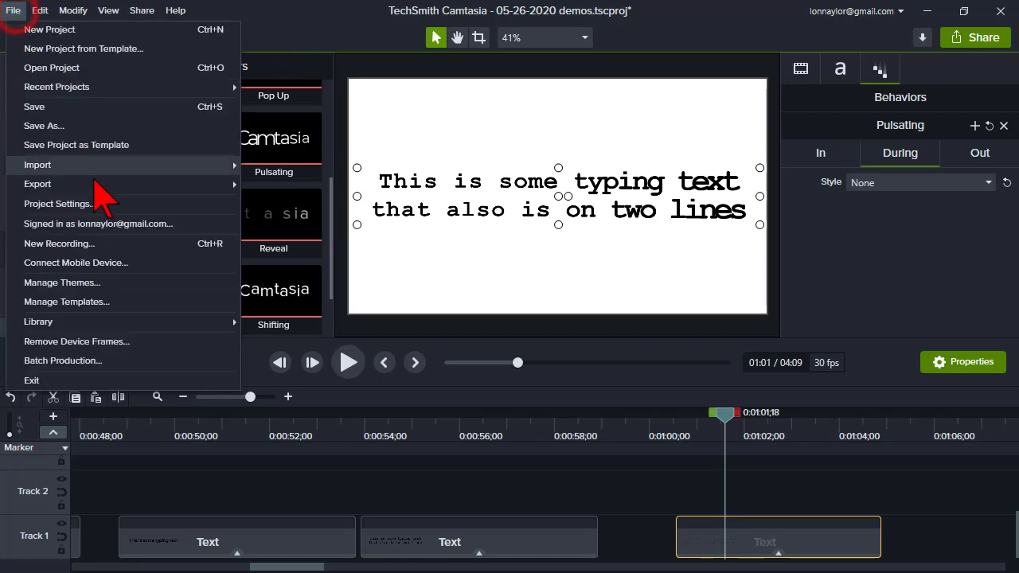
pyautogui.moveTo(96, 185)
pyautogui.click(299, 223)
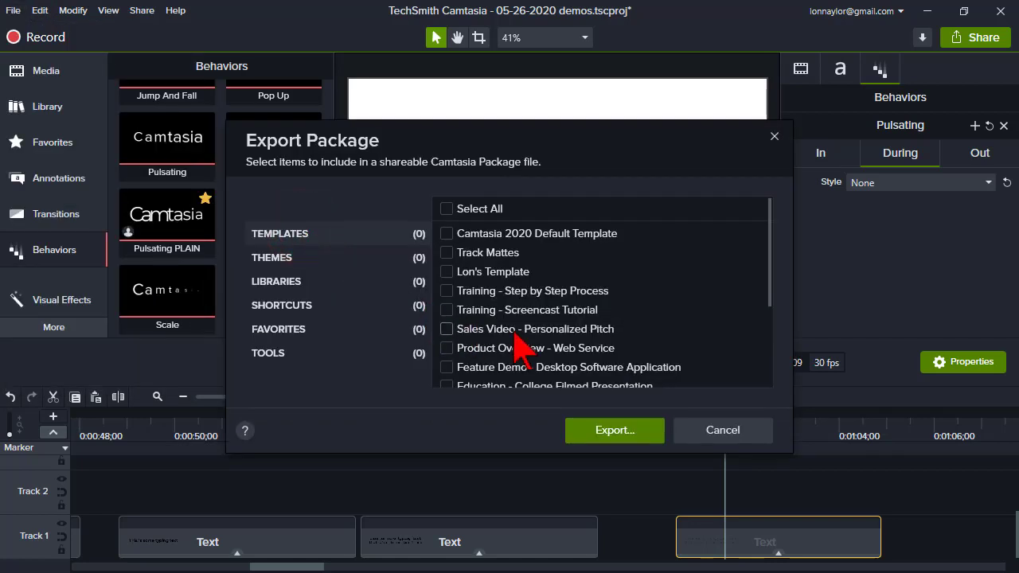
pyautogui.click(269, 352)
pyautogui.click(446, 233)
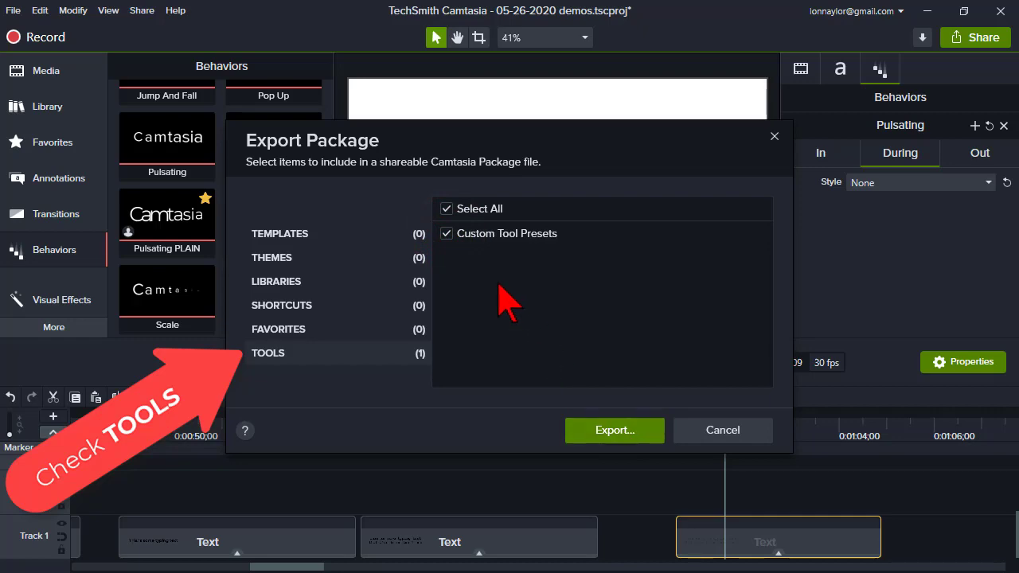
pyautogui.click(737, 435)
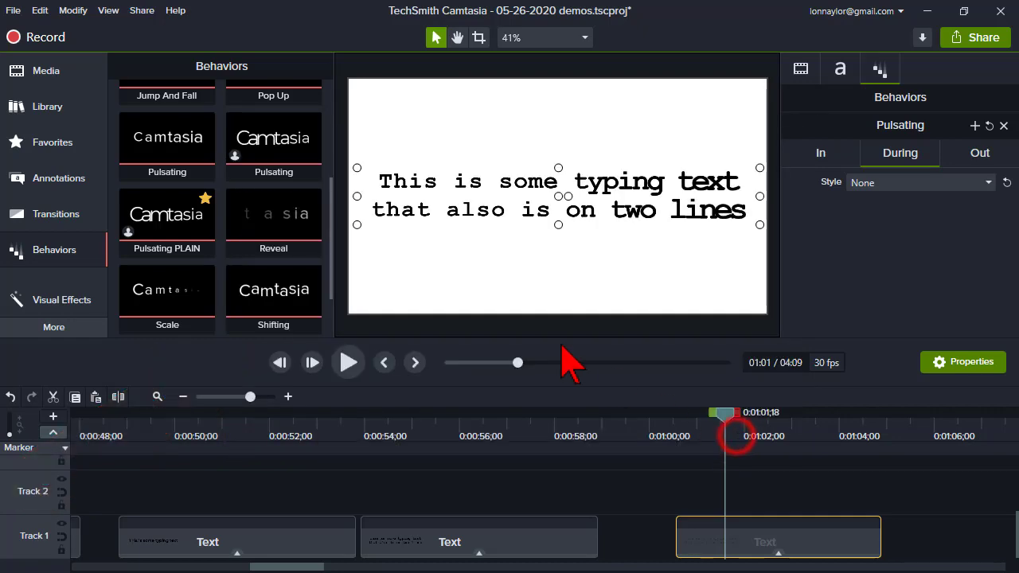